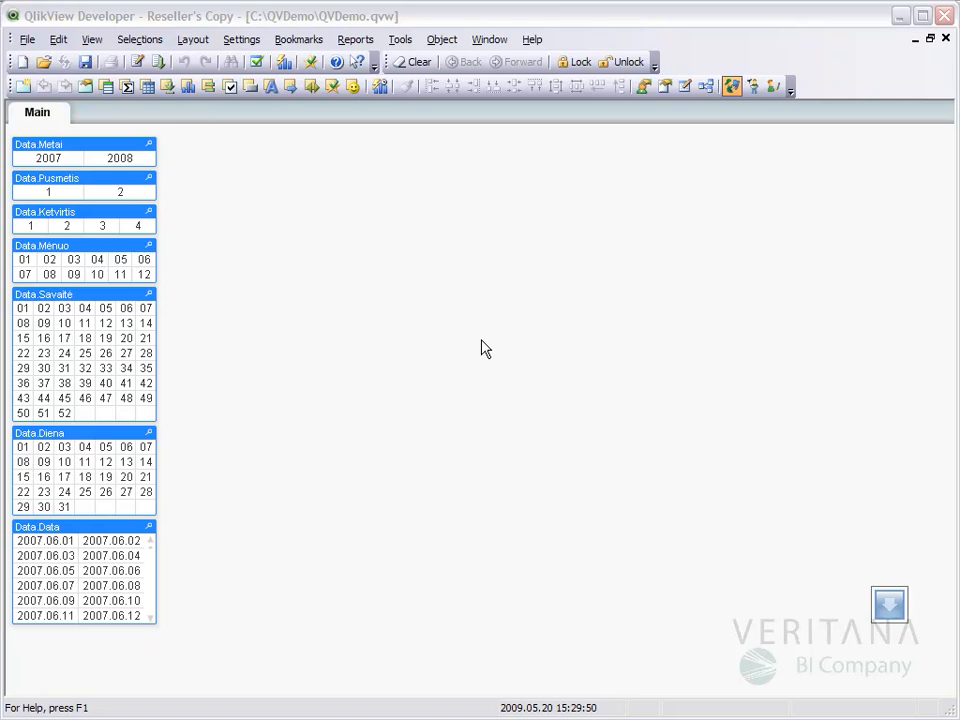
- Create a new list box on the Main sheet using the _gr.Preke.0 group as its field
{"action": "right_click", "coordinate": [482, 341]}
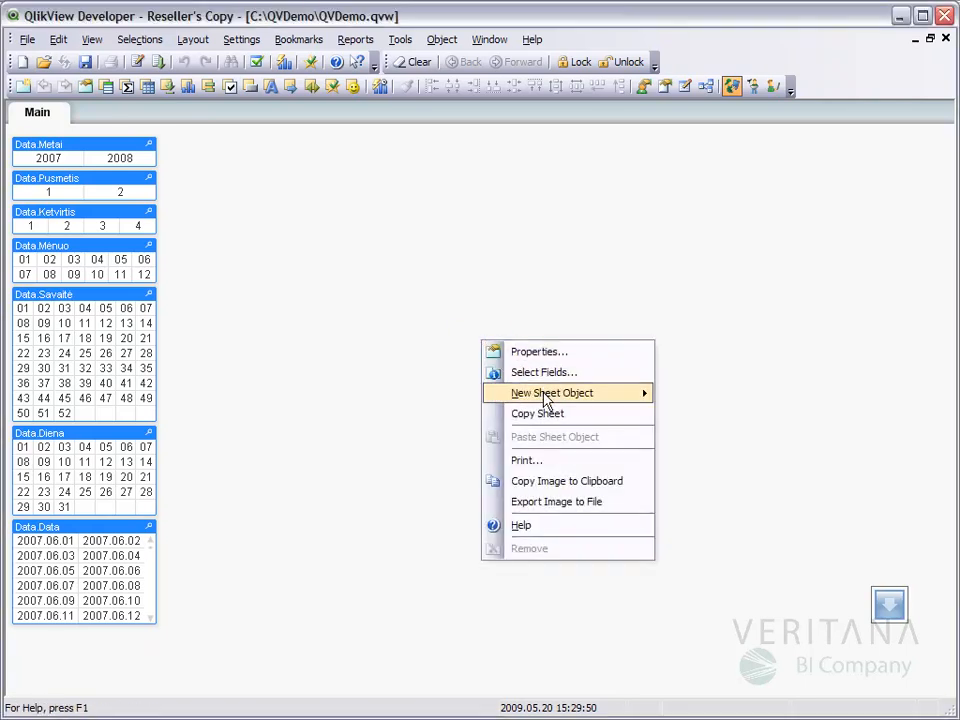
{"action": "mouse_move", "coordinate": [546, 400]}
{"action": "left_click", "coordinate": [716, 400]}
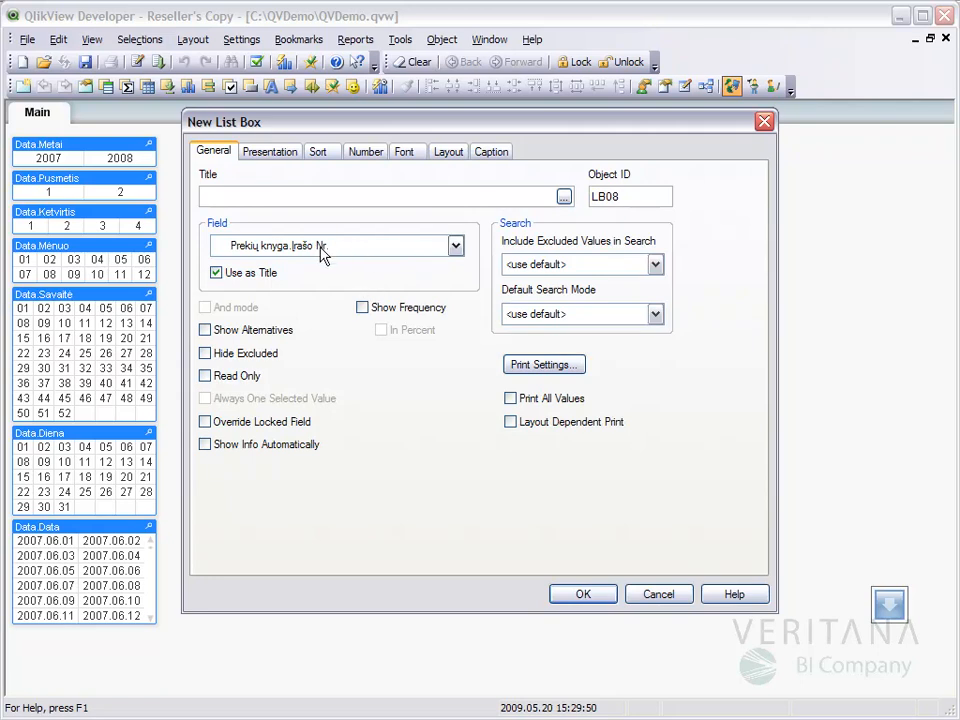
{"action": "left_click", "coordinate": [320, 250]}
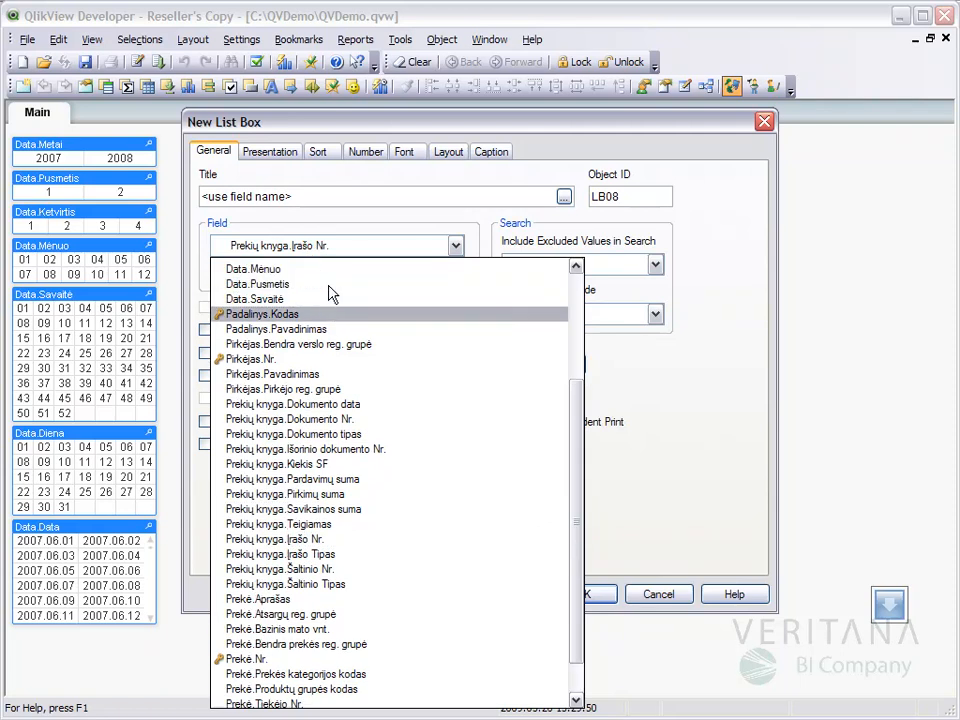
{"action": "scroll", "coordinate": [332, 292], "scroll_direction": "up", "scroll_amount": 4}
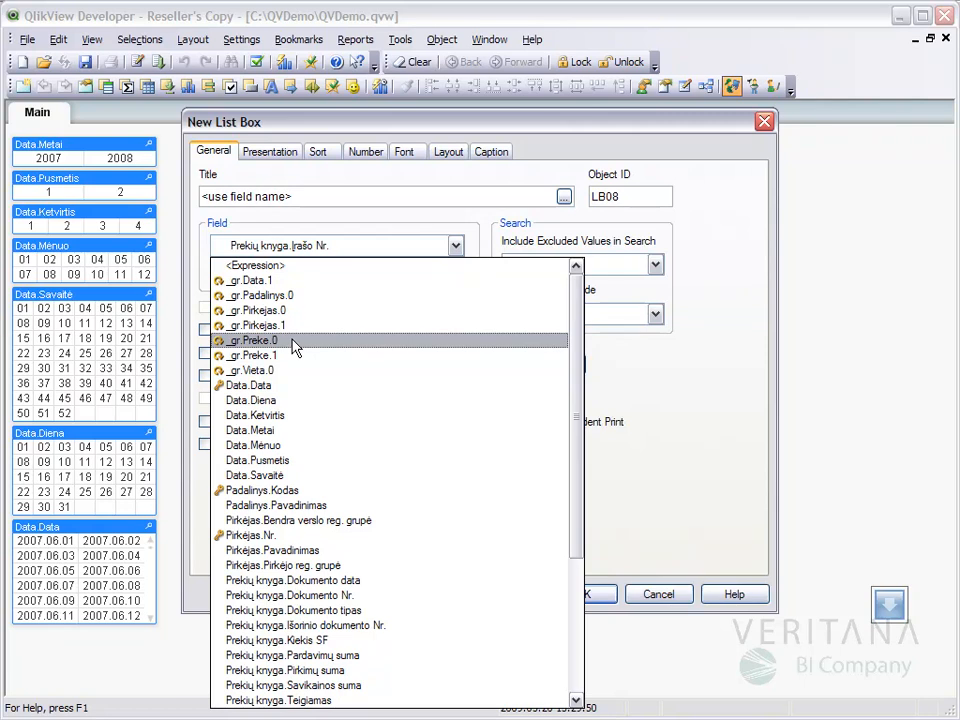
{"action": "left_click", "coordinate": [295, 342]}
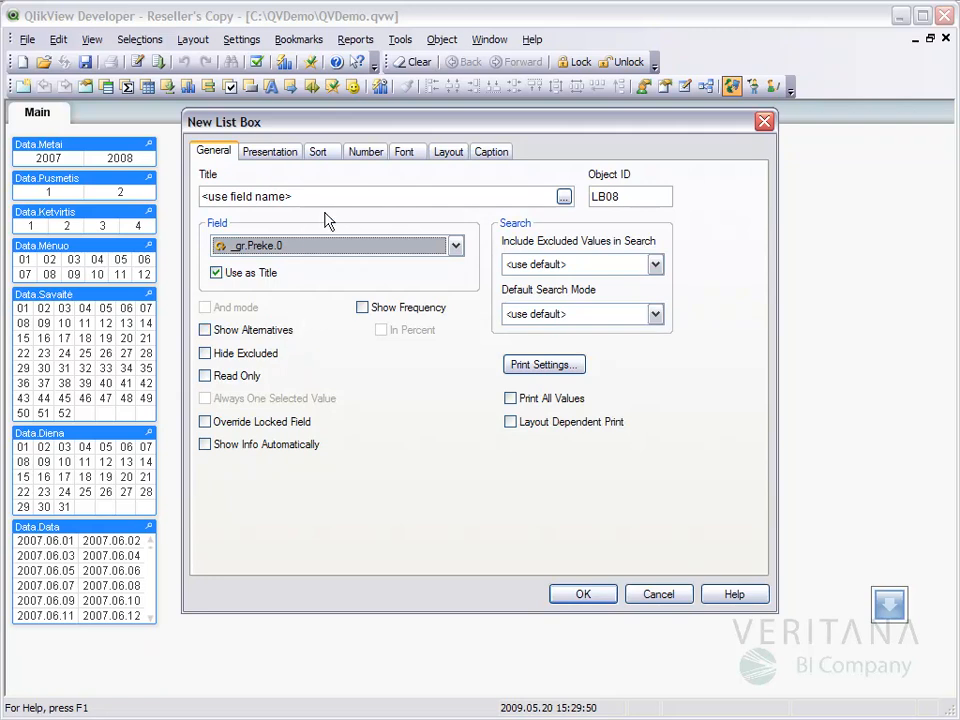
- Enable cell borders and left-align numbers in the new list box
{"action": "left_click", "coordinate": [279, 155]}
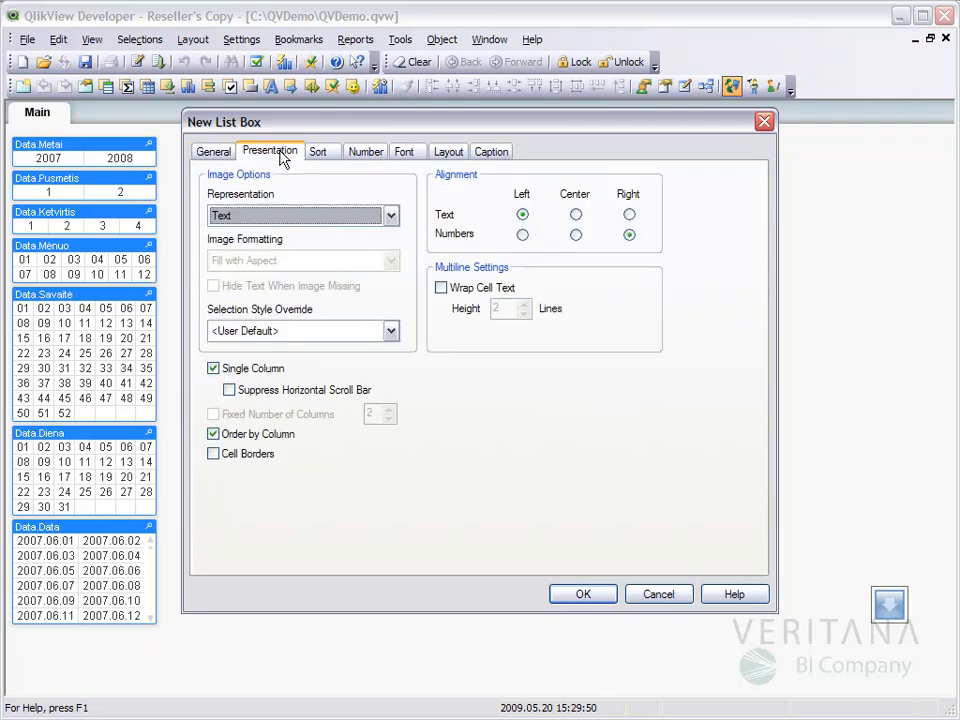
{"action": "left_click", "coordinate": [215, 455]}
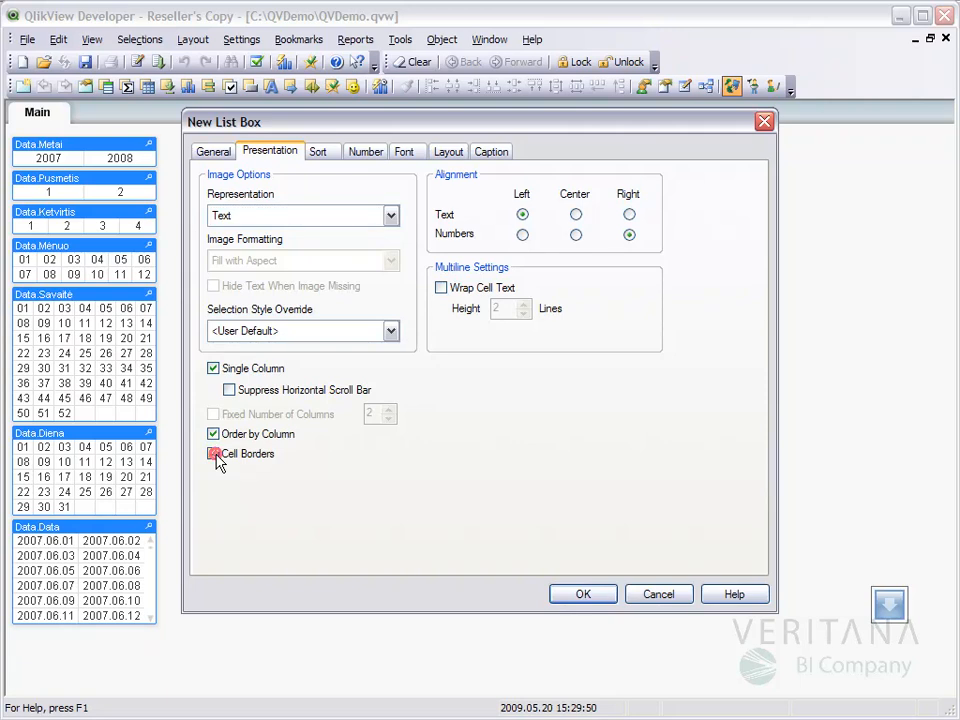
{"action": "left_click", "coordinate": [523, 236]}
- Sort the list box by State ascending, Numeric Value ascending and Text A -> Z, and finish creating it
{"action": "left_click", "coordinate": [322, 156]}
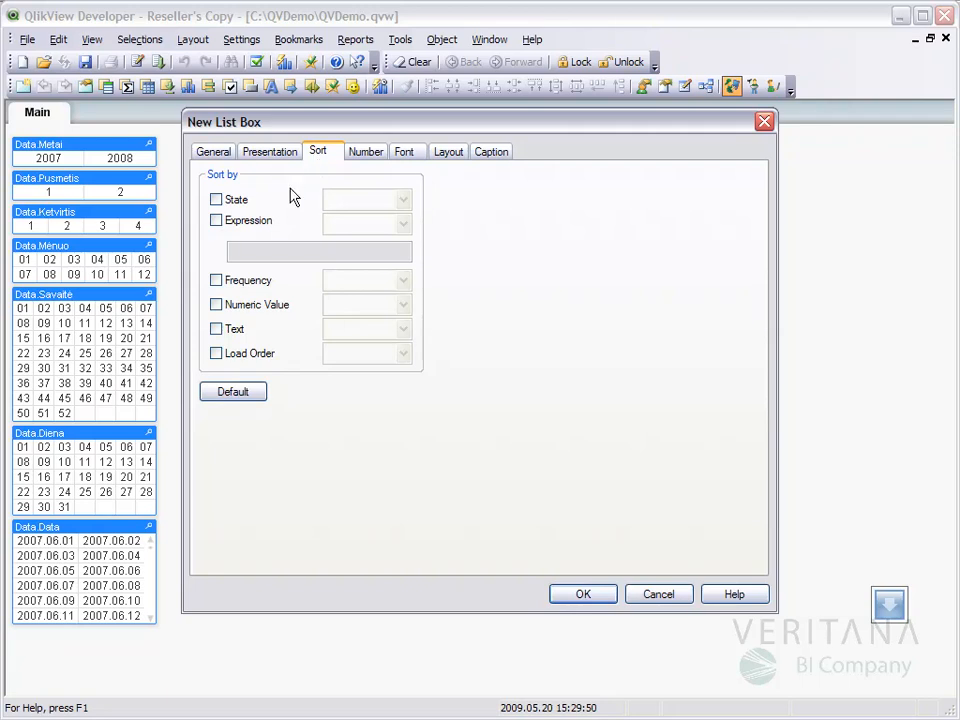
{"action": "left_click", "coordinate": [218, 202]}
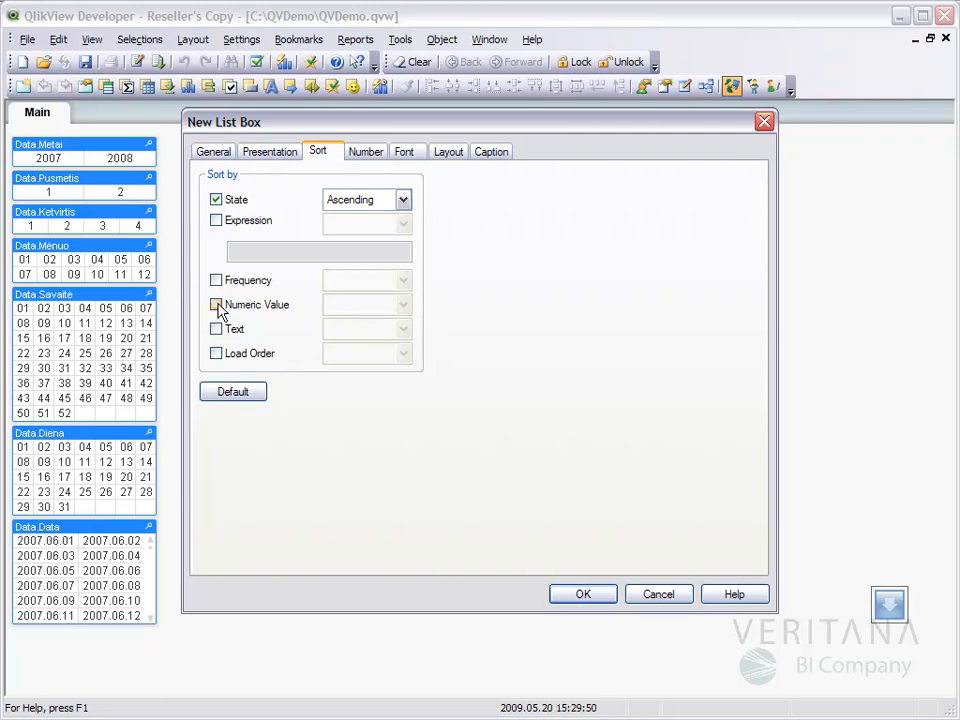
{"action": "left_click", "coordinate": [216, 305]}
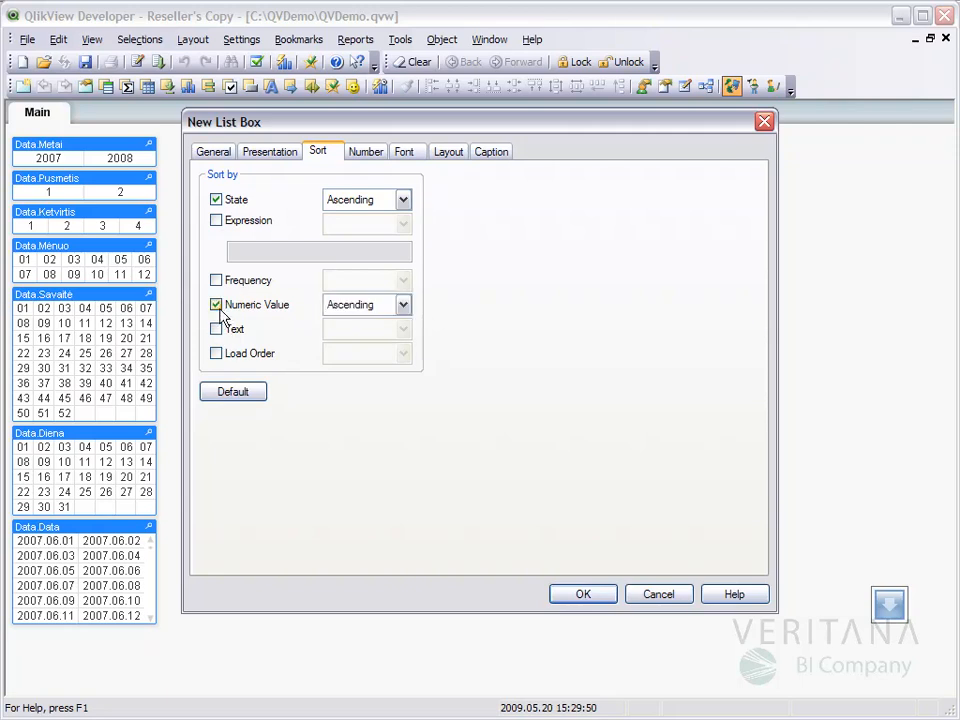
{"action": "left_click", "coordinate": [216, 330]}
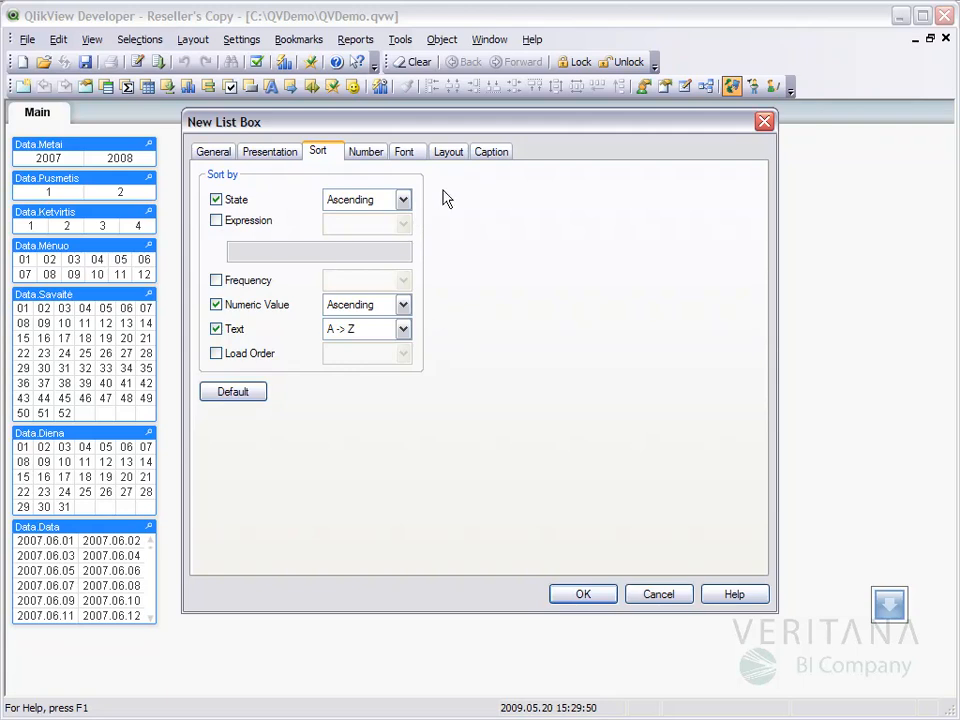
{"action": "left_click", "coordinate": [584, 595]}
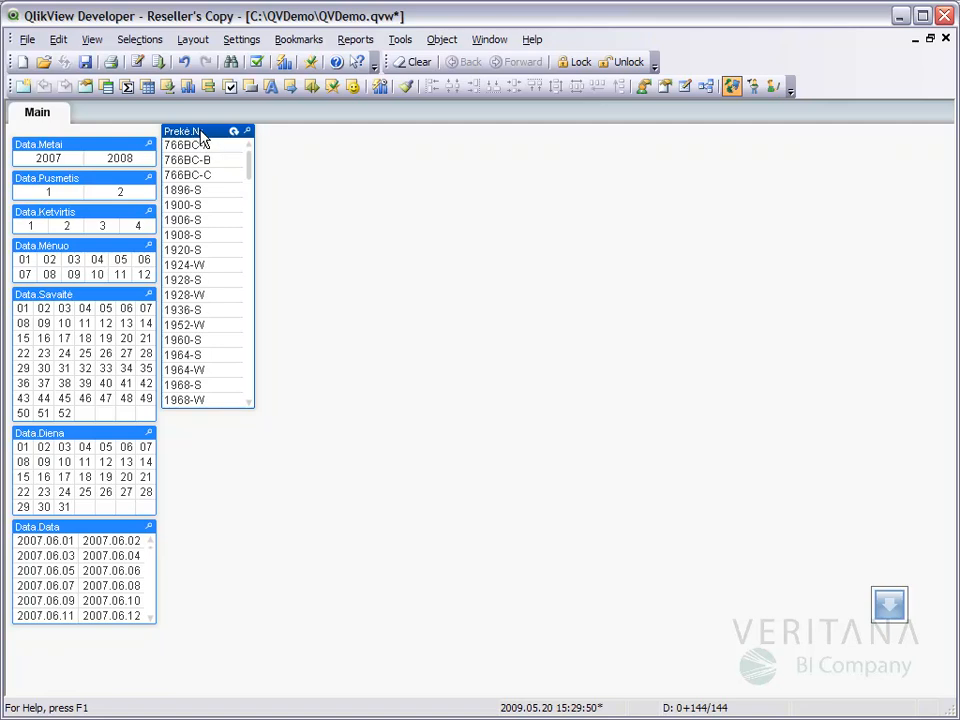
- Move the Prekė.Nr. list box to the right side of the sheet and align its top with the Data.Metai list box
{"action": "left_click_drag", "start_coordinate": [201, 137], "coordinate": [894, 147]}
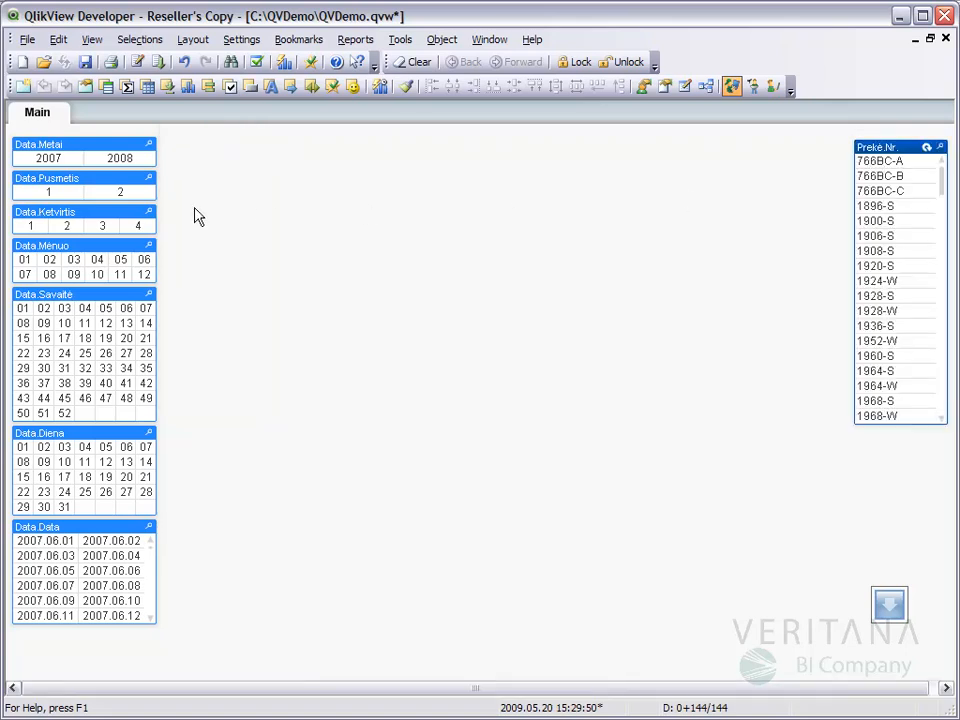
{"action": "left_click", "coordinate": [78, 146], "text": "shift"}
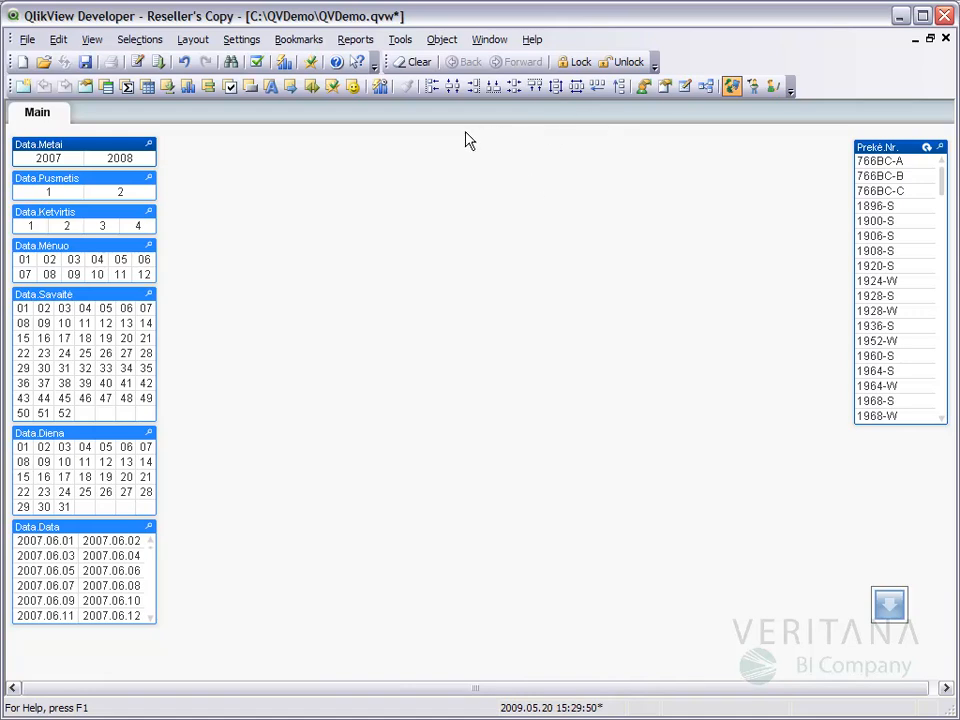
{"action": "left_click", "coordinate": [536, 87]}
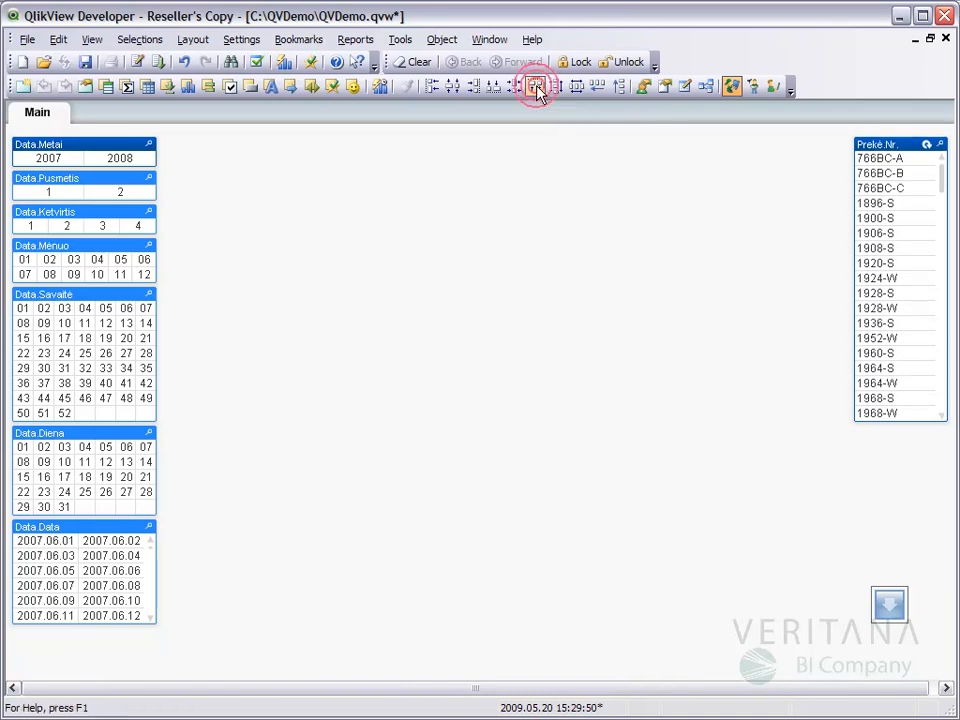
{"action": "left_click", "coordinate": [652, 194]}
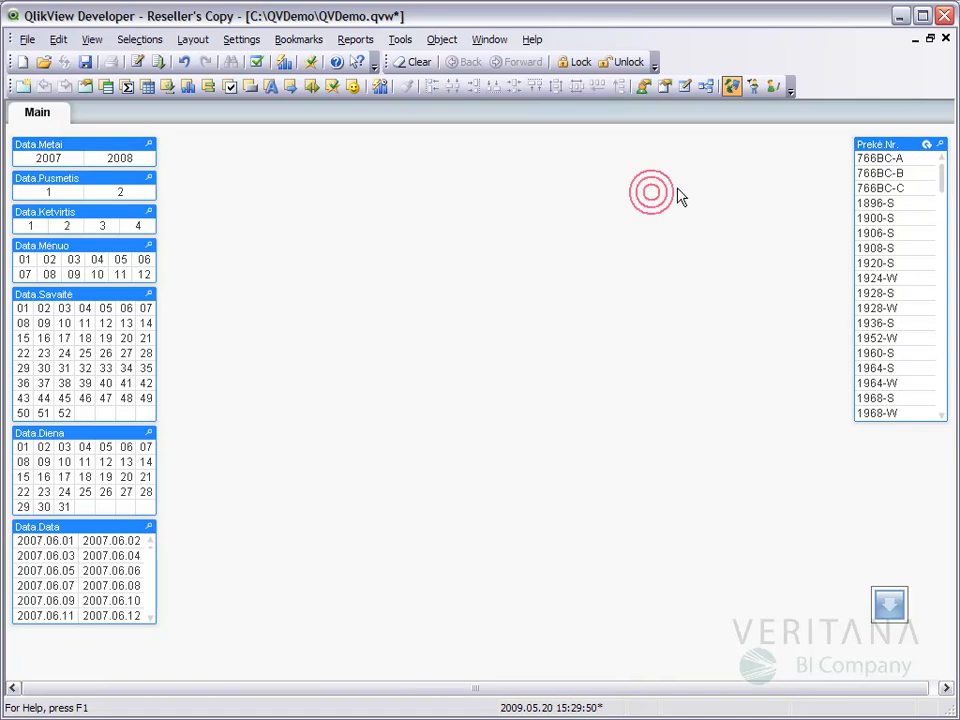
- Shorten the Prekė.Nr. list box to five visible rows and widen it towards the sheet's centre
{"action": "left_click", "coordinate": [893, 145]}
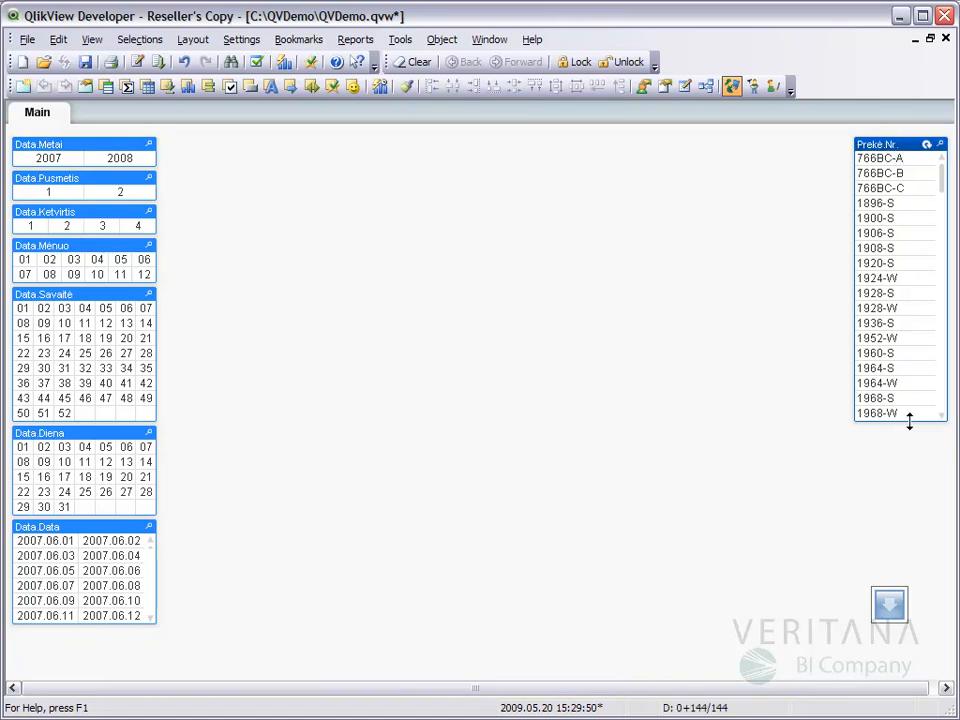
{"action": "left_click_drag", "start_coordinate": [909, 420], "coordinate": [914, 229]}
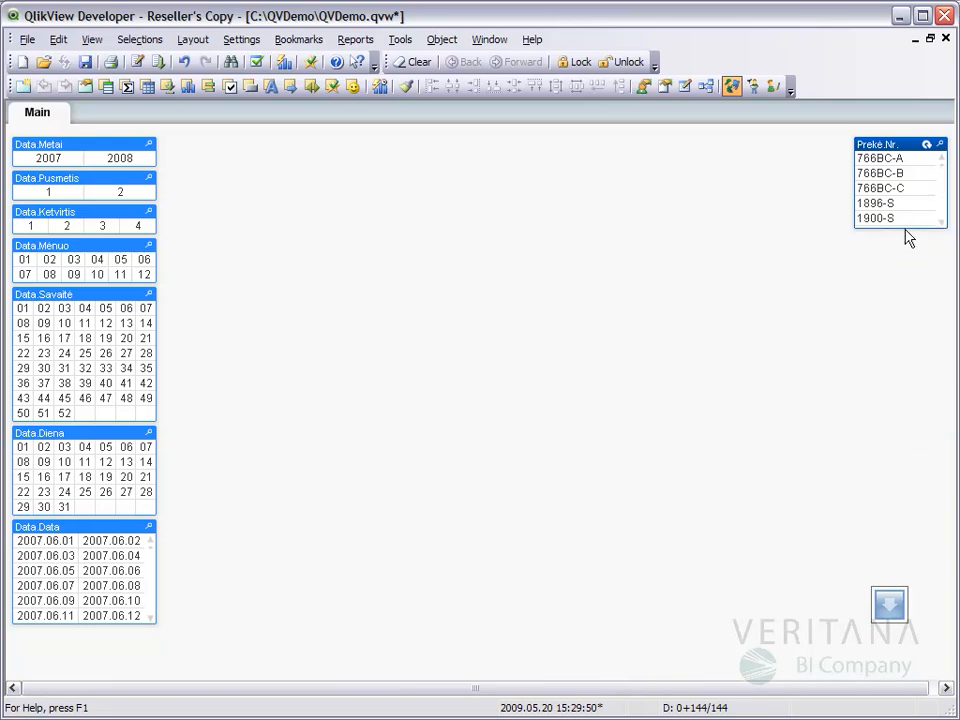
{"action": "left_click_drag", "start_coordinate": [851, 176], "coordinate": [784, 174]}
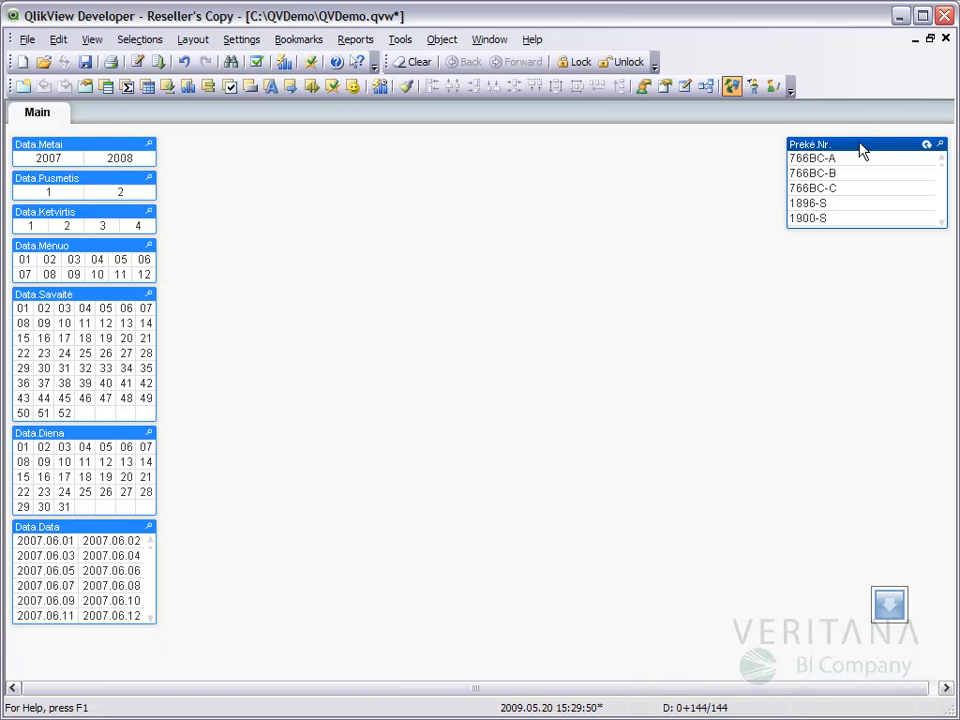
- Duplicate the Prekė.Nr. list box directly below the original and change the copy's field to _gr.Pirkejas.0
{"action": "left_click_drag", "start_coordinate": [859, 150], "coordinate": [861, 242]}
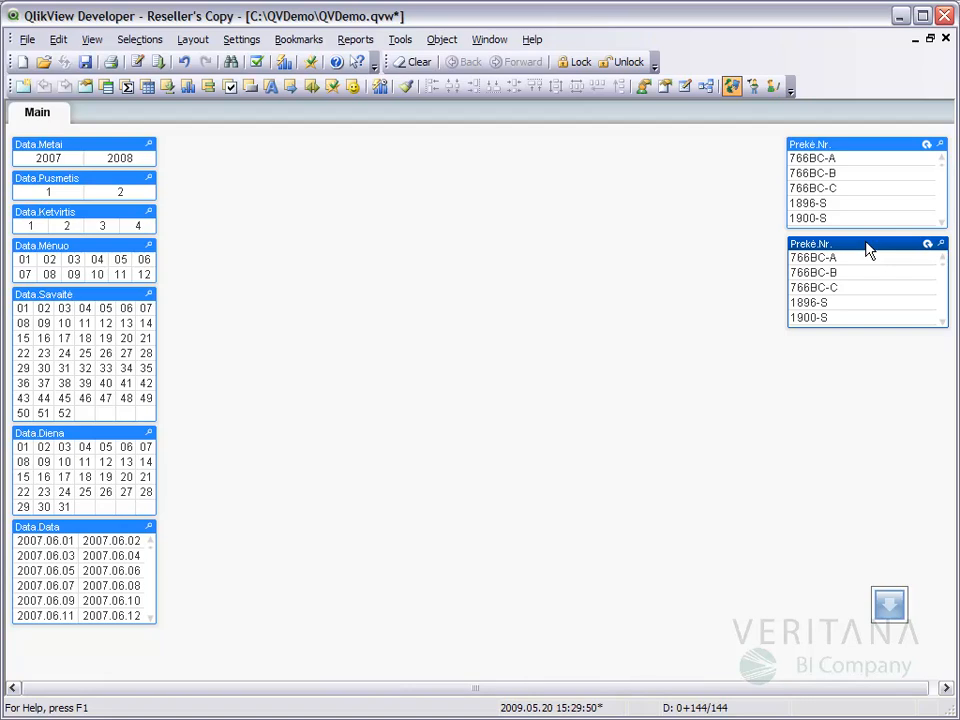
{"action": "right_click", "coordinate": [868, 250]}
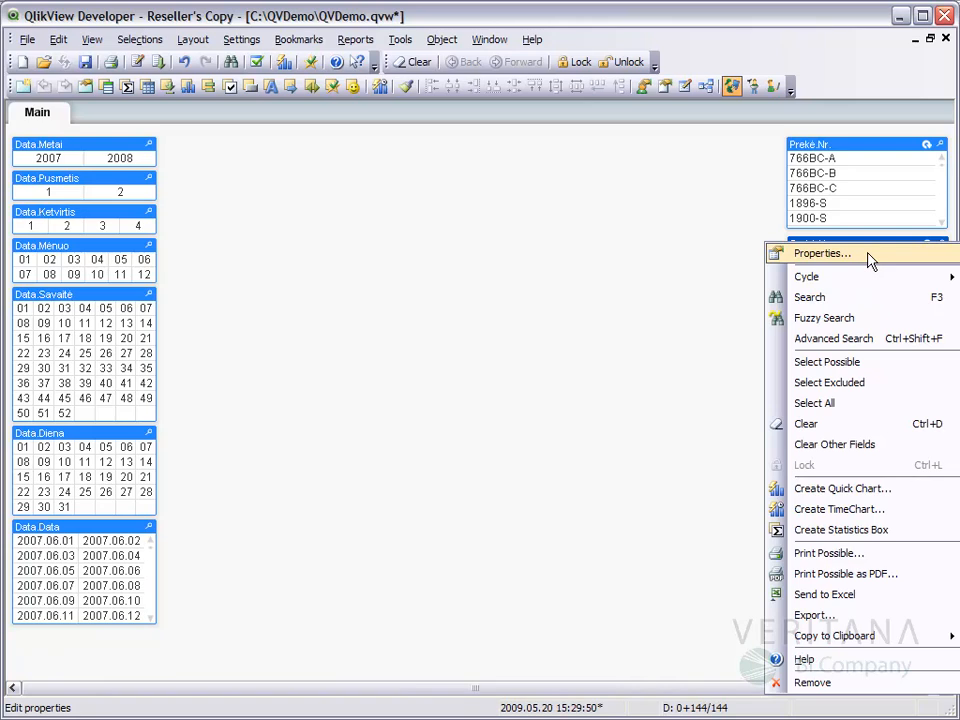
{"action": "left_click", "coordinate": [869, 256]}
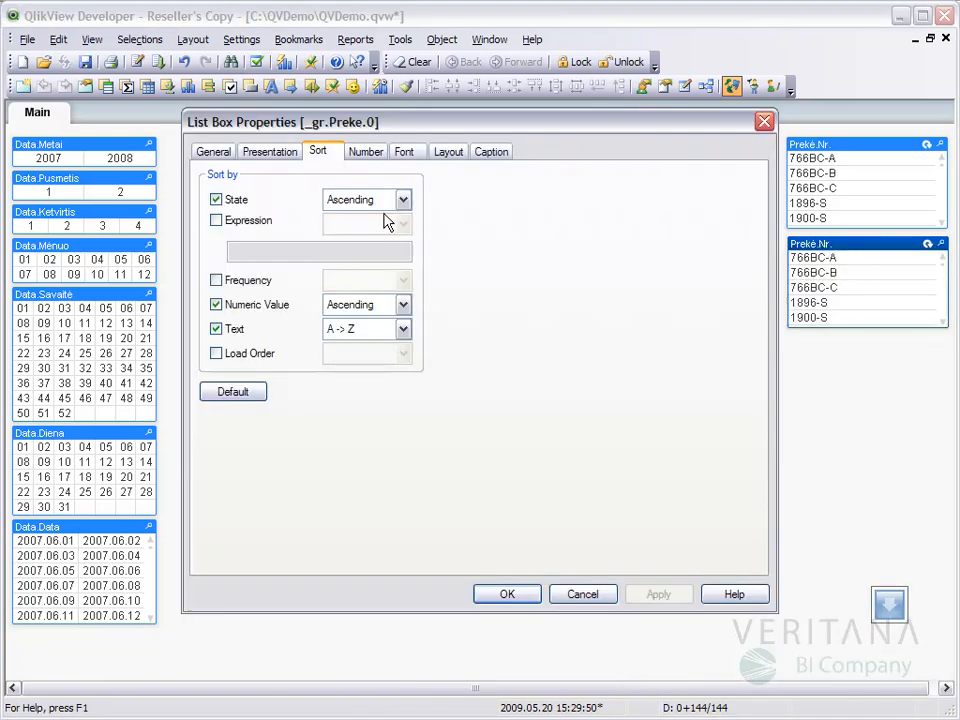
{"action": "left_click", "coordinate": [219, 154]}
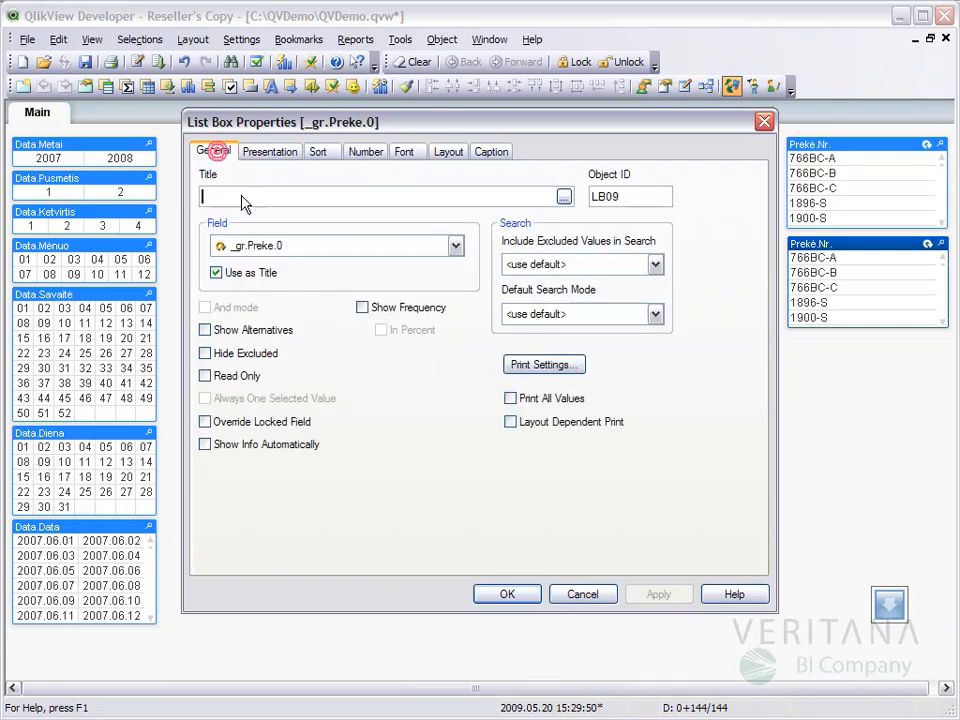
{"action": "left_click", "coordinate": [283, 250]}
{"action": "scroll", "coordinate": [311, 328], "scroll_direction": "up", "scroll_amount": 2}
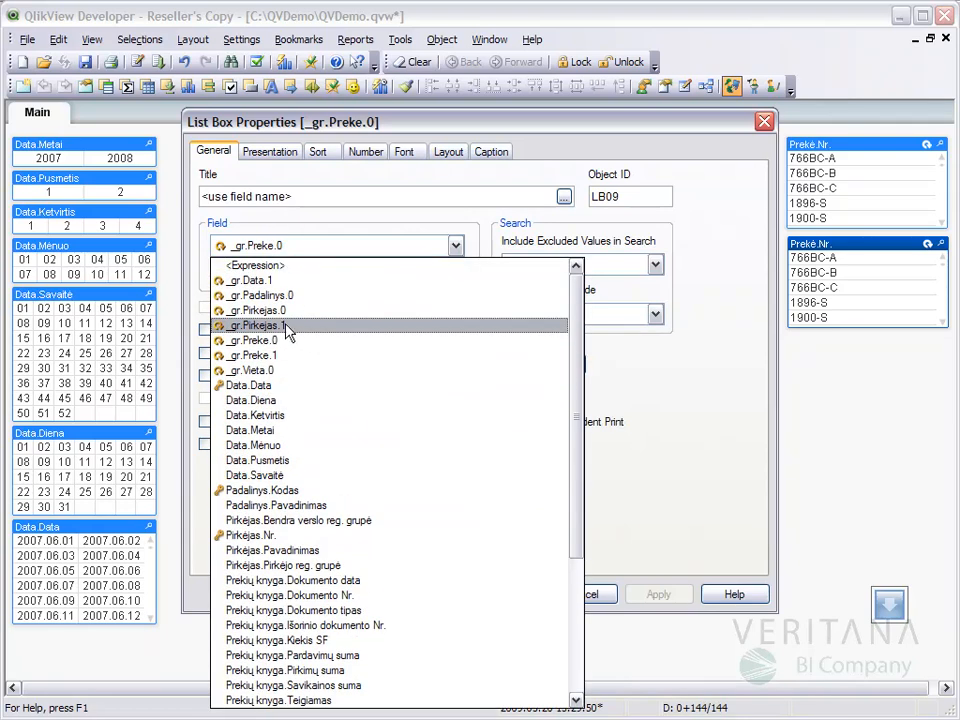
{"action": "left_click", "coordinate": [283, 312]}
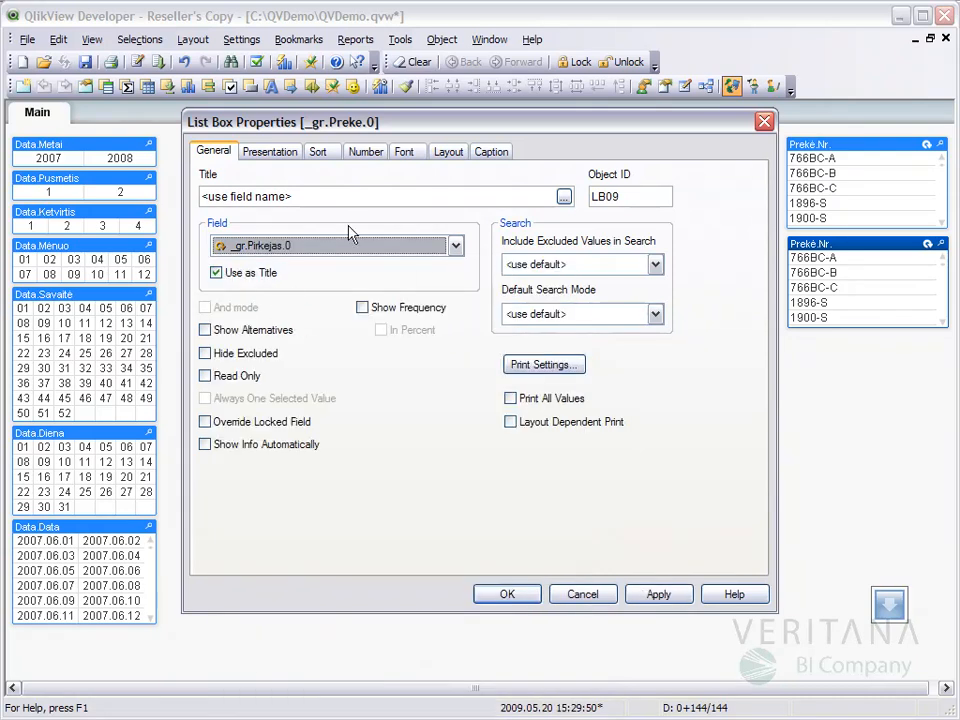
- Turn on cell borders and left-align numbers for the _gr.Pirkejas.0 list box
{"action": "left_click", "coordinate": [272, 153]}
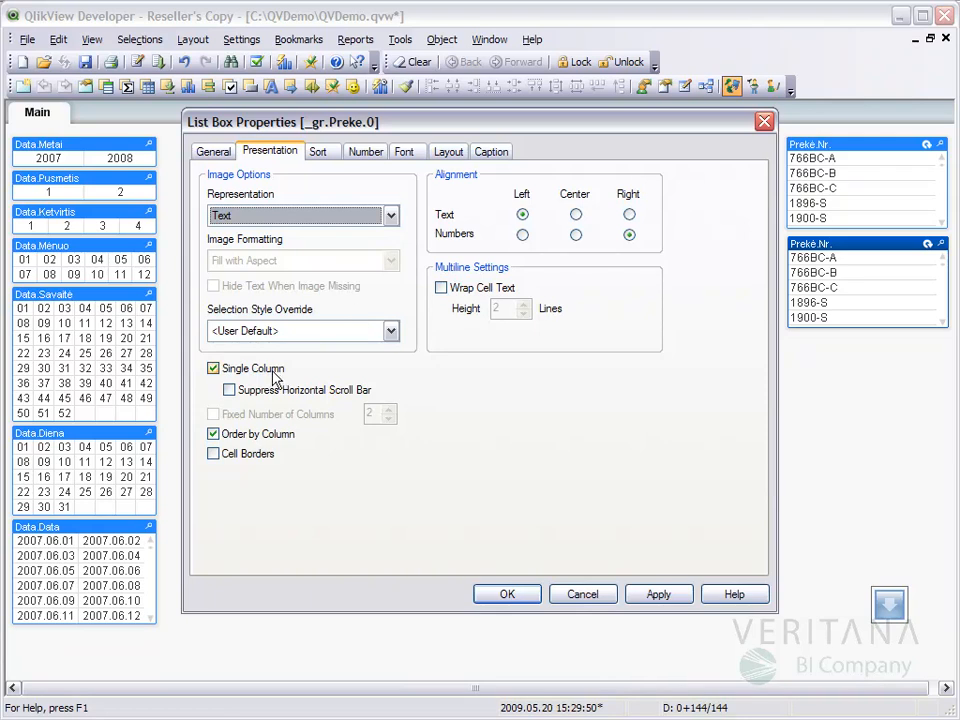
{"action": "left_click", "coordinate": [214, 454]}
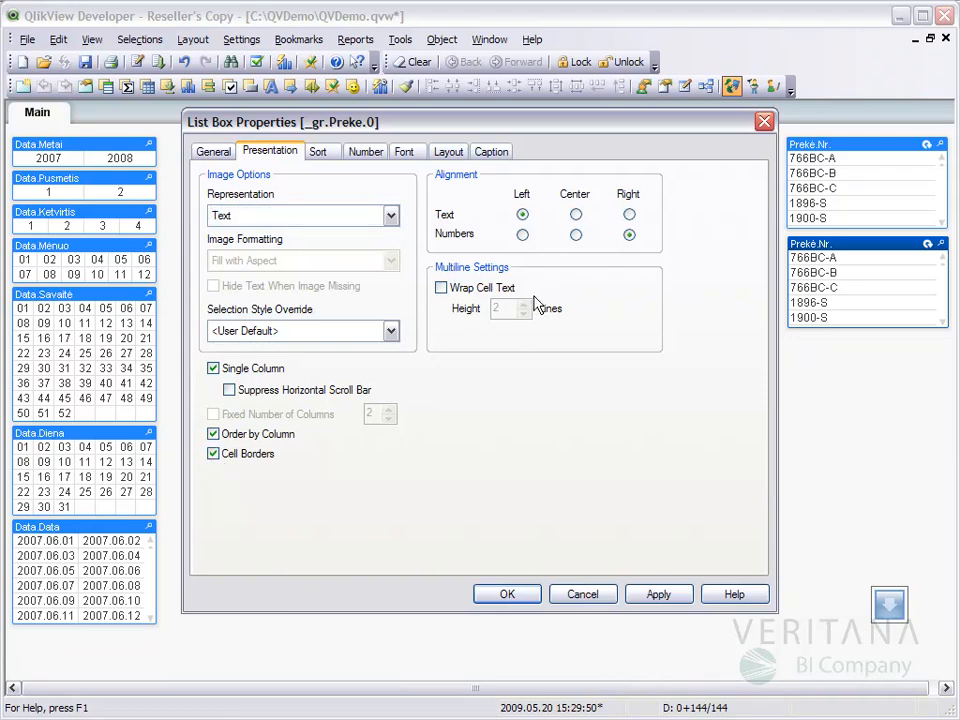
{"action": "left_click", "coordinate": [522, 234]}
- Sort the _gr.Pirkejas.0 list box by State ascending, Numeric Value ascending and Text A -> Z, and apply its properties
{"action": "left_click", "coordinate": [332, 156]}
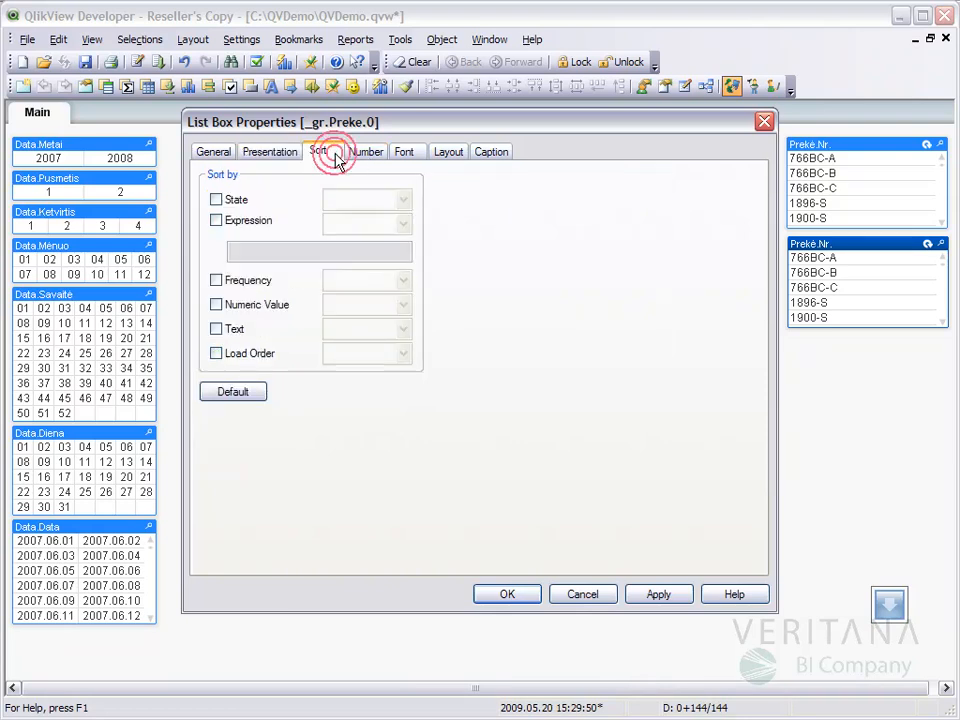
{"action": "left_click", "coordinate": [217, 200]}
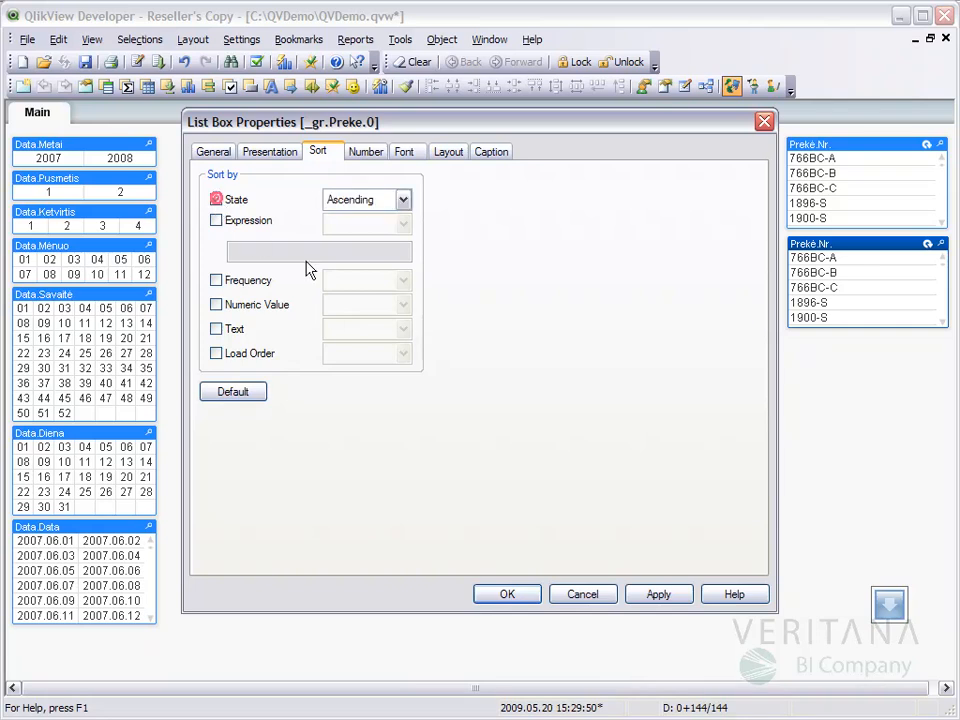
{"action": "left_click", "coordinate": [217, 305]}
{"action": "left_click", "coordinate": [216, 331]}
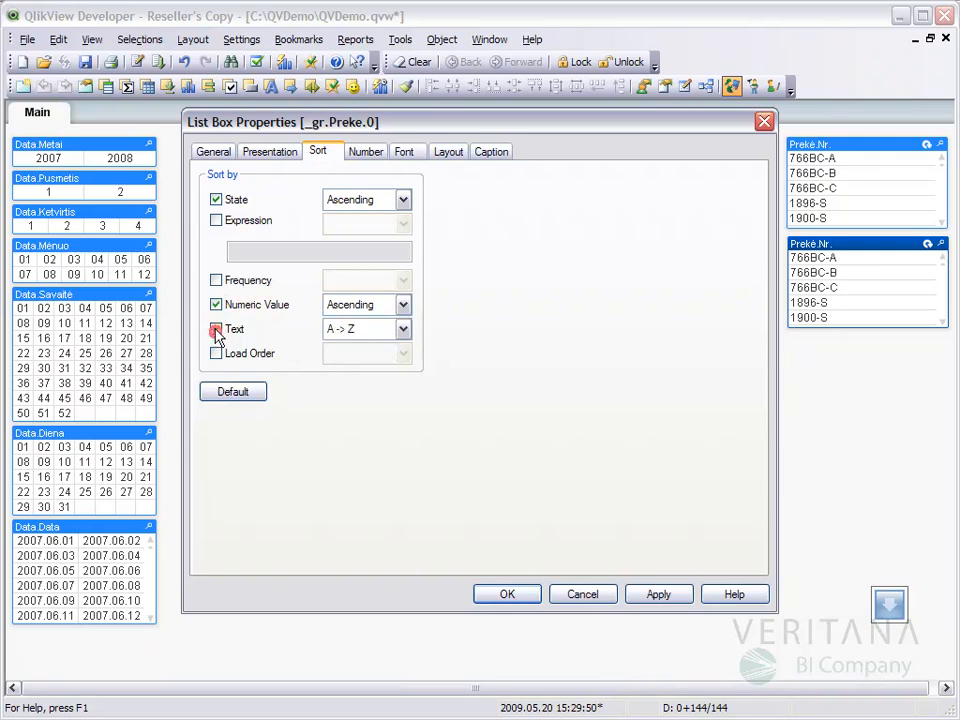
{"action": "left_click", "coordinate": [507, 595]}
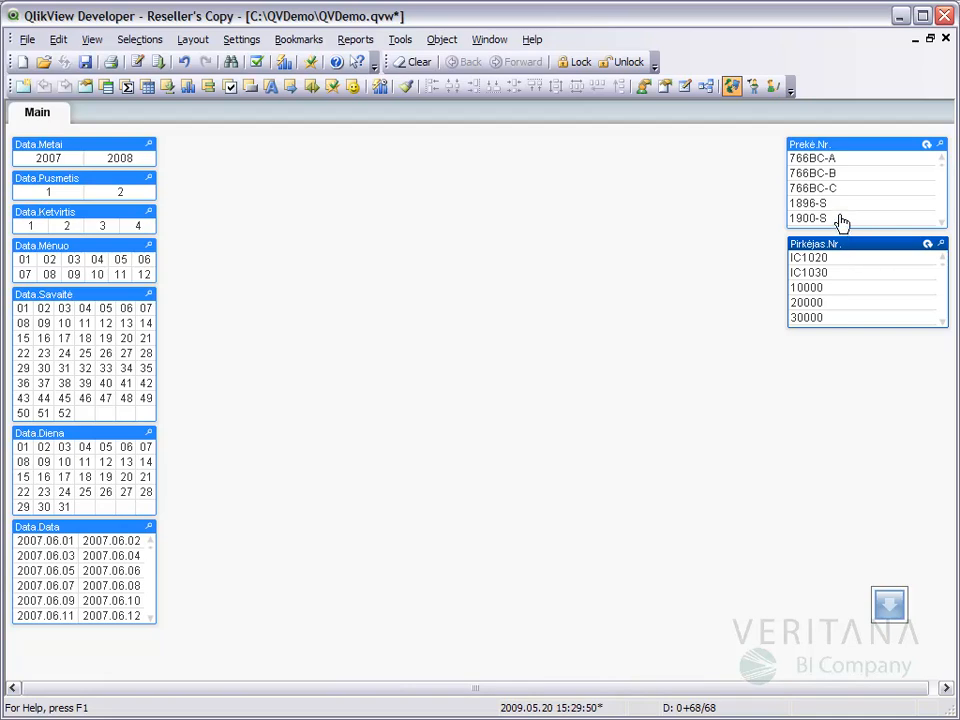
- Duplicate the Pirkėjas.Nr. list box directly below the original and change the copy's field to _gr.Padalinys.0
{"action": "left_click_drag", "start_coordinate": [857, 247], "coordinate": [859, 350]}
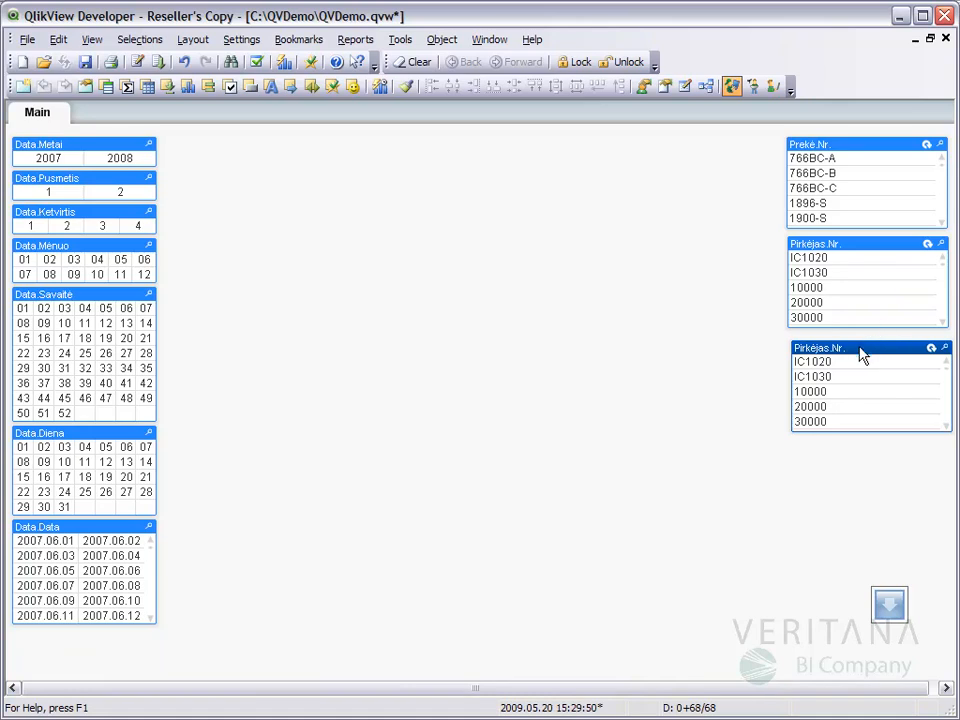
{"action": "right_click", "coordinate": [862, 357]}
{"action": "left_click", "coordinate": [863, 360]}
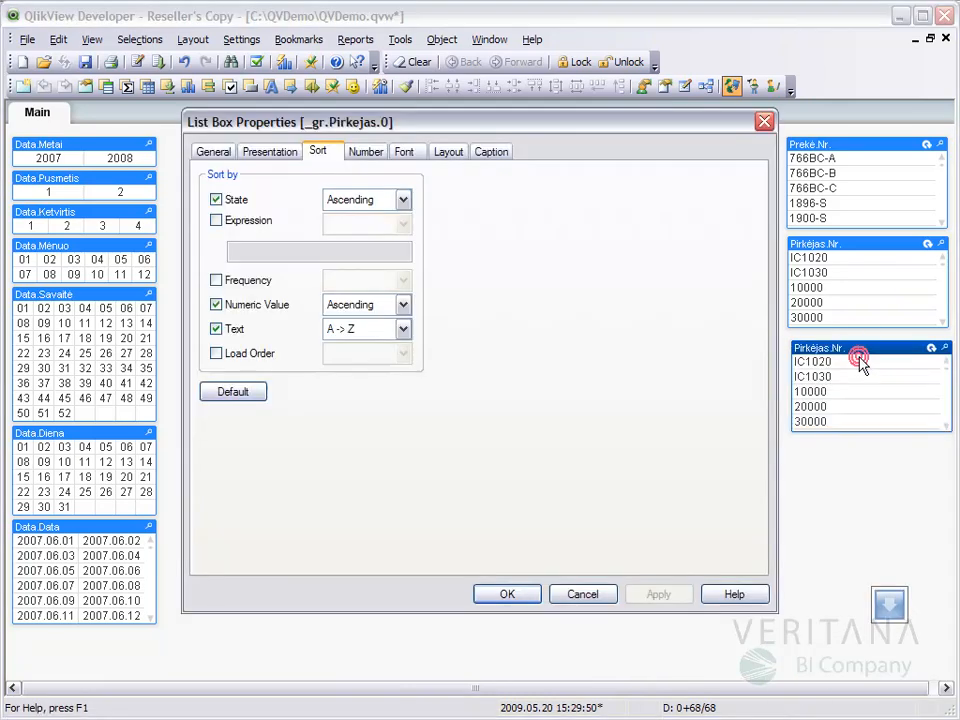
{"action": "left_click", "coordinate": [217, 153]}
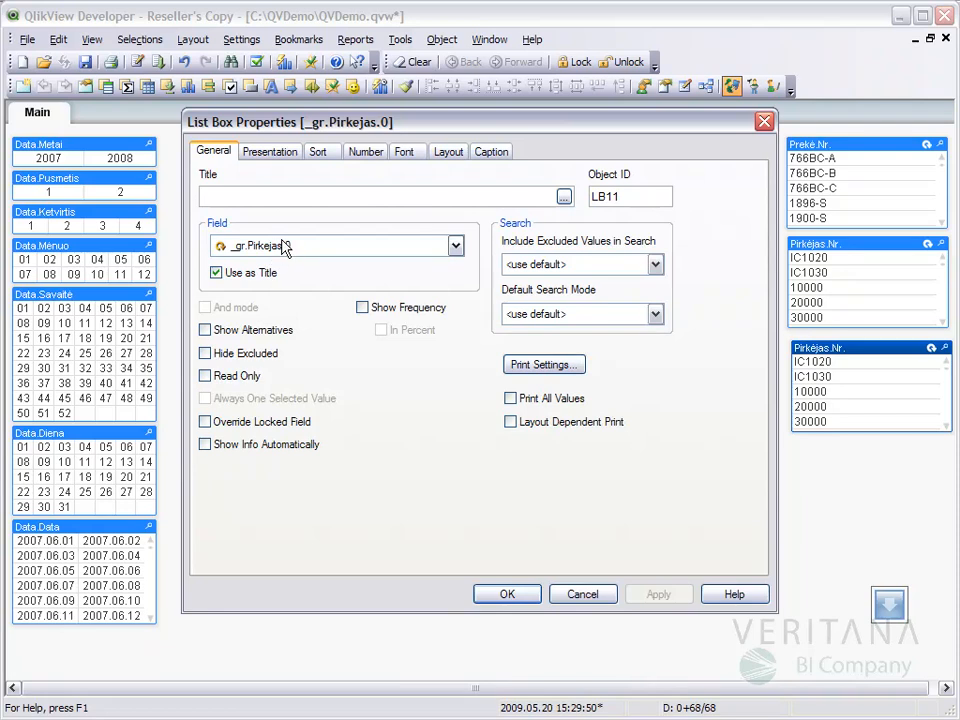
{"action": "left_click", "coordinate": [279, 250]}
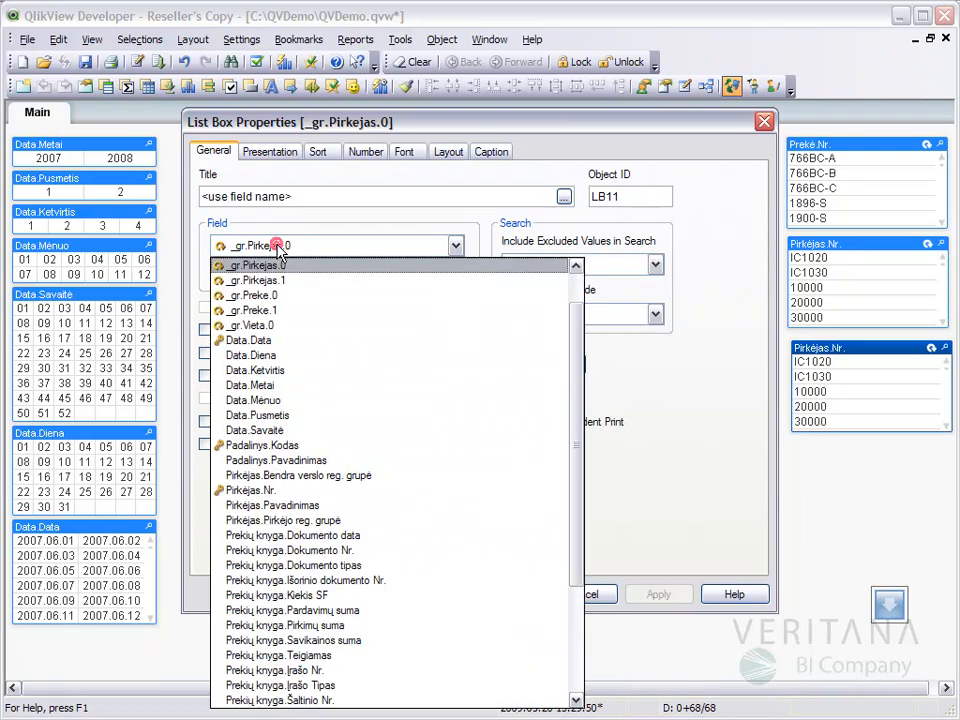
{"action": "scroll", "coordinate": [315, 322], "scroll_direction": "up", "scroll_amount": 3}
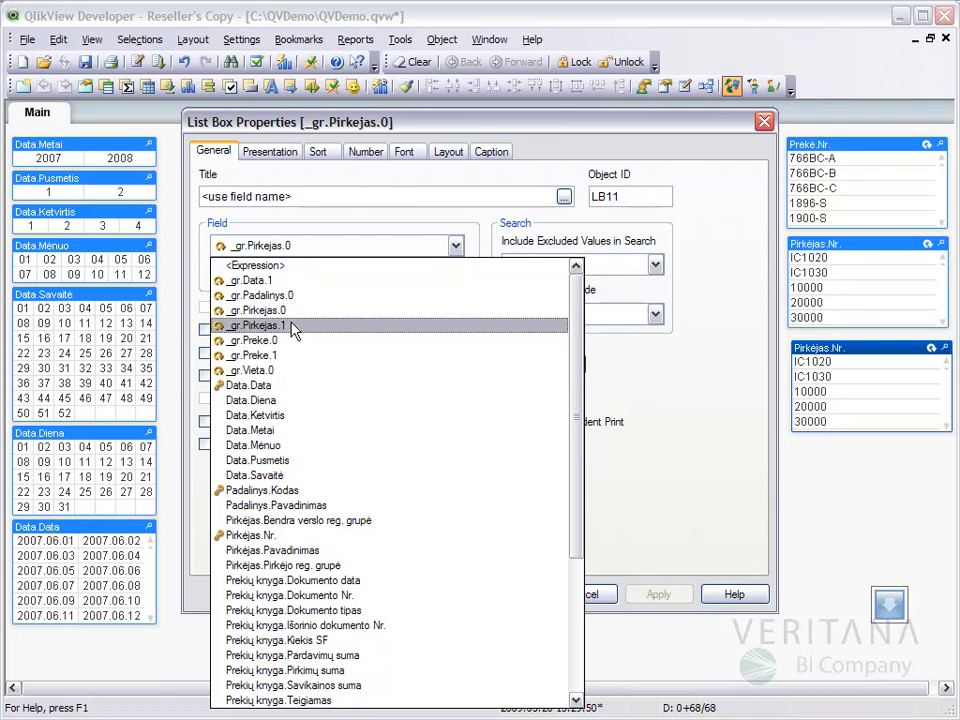
{"action": "left_click", "coordinate": [278, 296]}
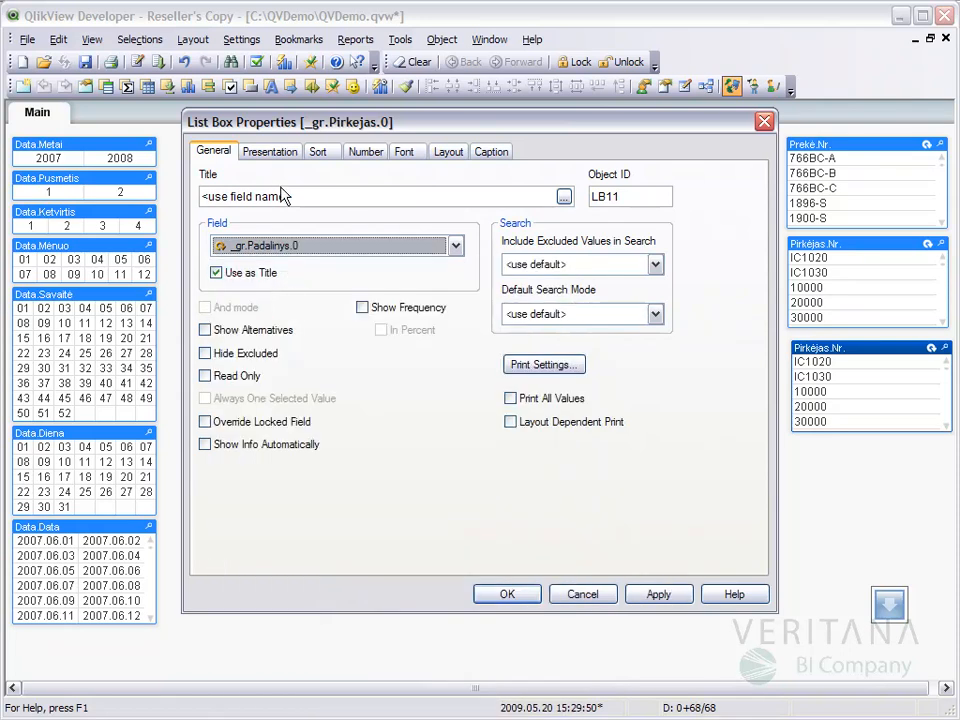
- Turn on cell borders for the _gr.Padalinys.0 list box and sort it by State ascending, Numeric Value ascending and Text A -> Z
{"action": "left_click", "coordinate": [268, 155]}
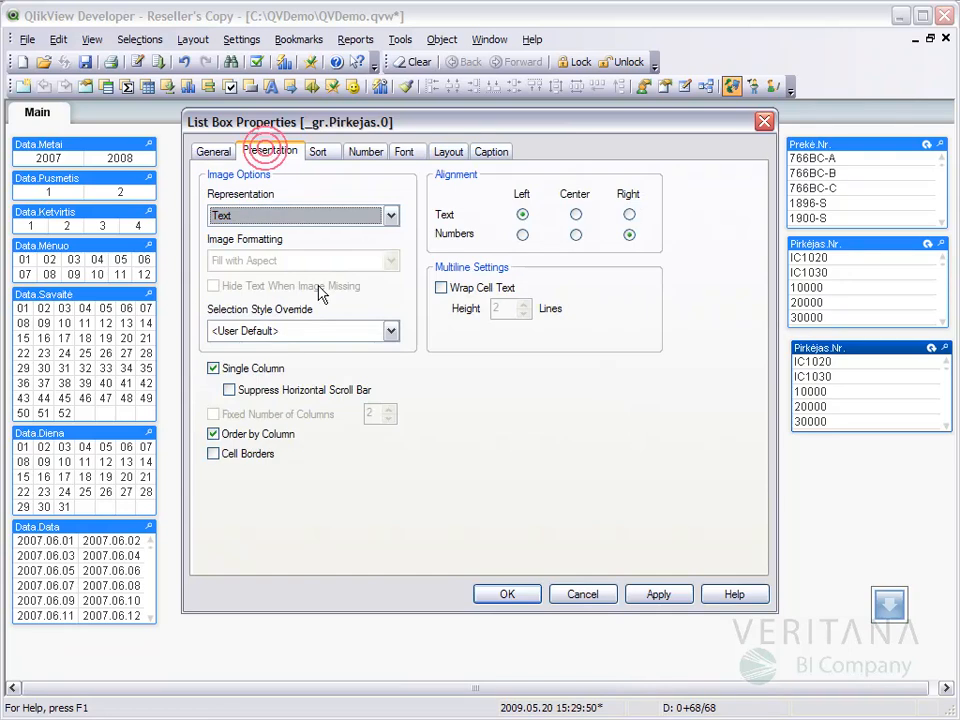
{"action": "left_click", "coordinate": [214, 455]}
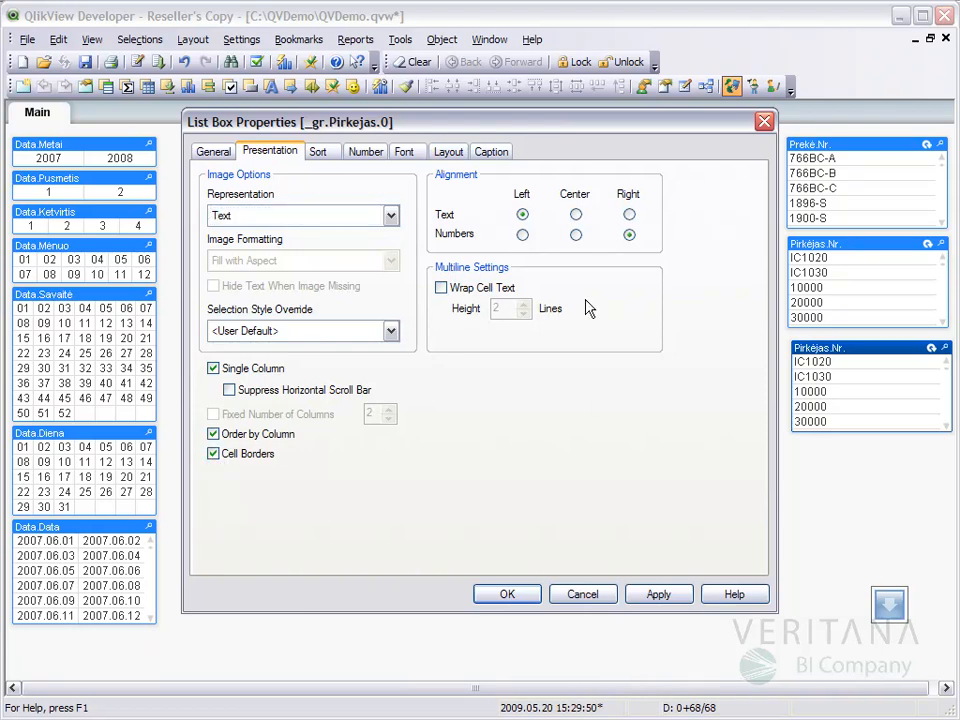
{"action": "left_click", "coordinate": [320, 153]}
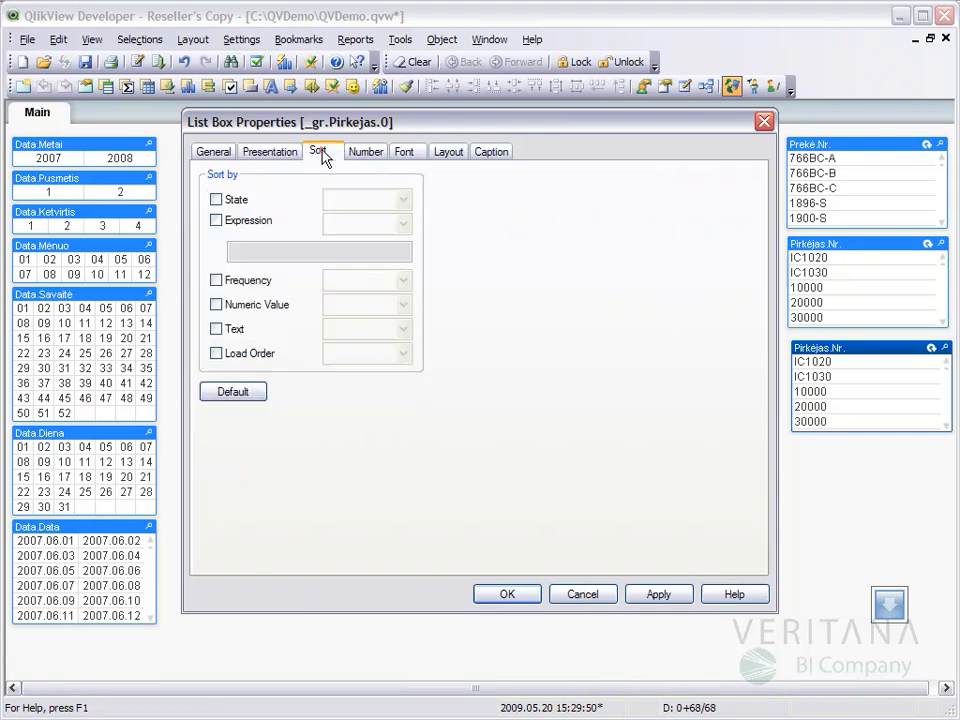
{"action": "left_click", "coordinate": [217, 200]}
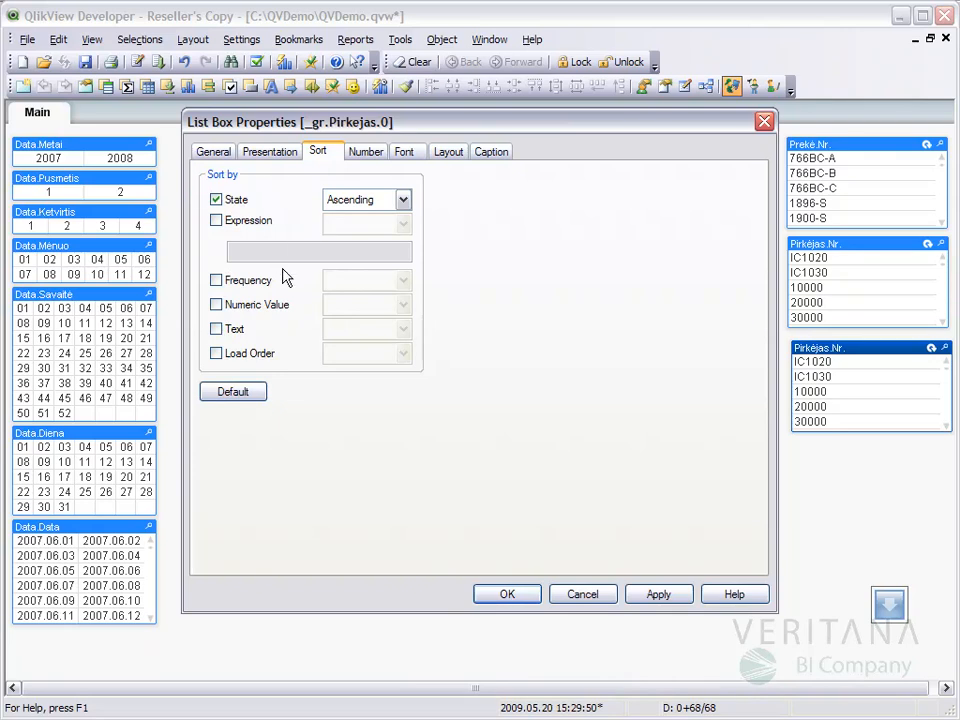
{"action": "left_click", "coordinate": [216, 304]}
{"action": "left_click", "coordinate": [217, 329]}
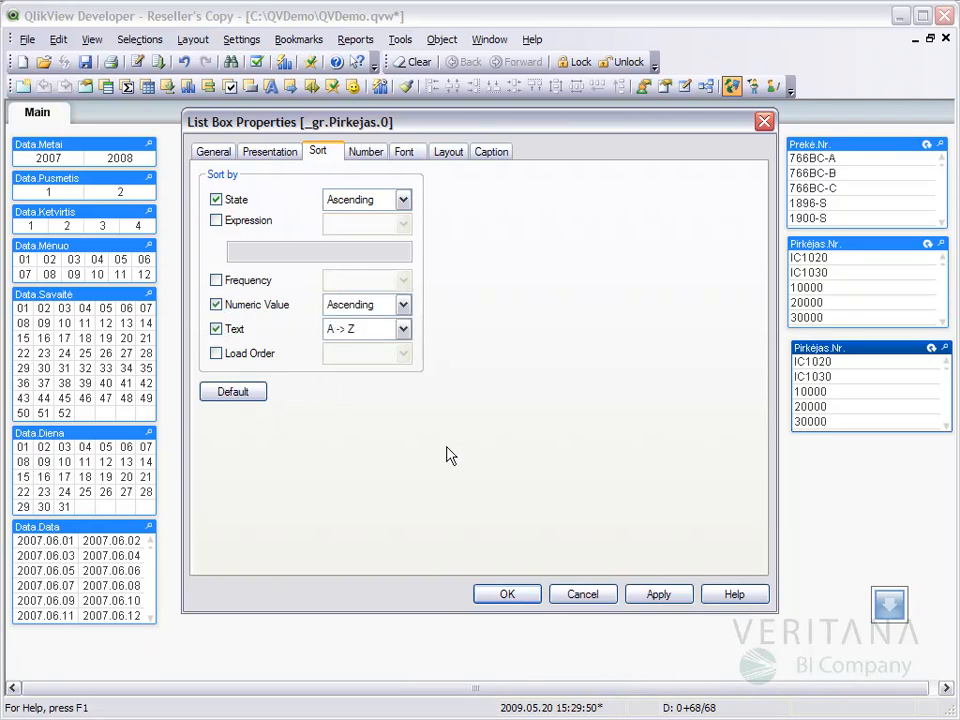
{"action": "left_click", "coordinate": [508, 595]}
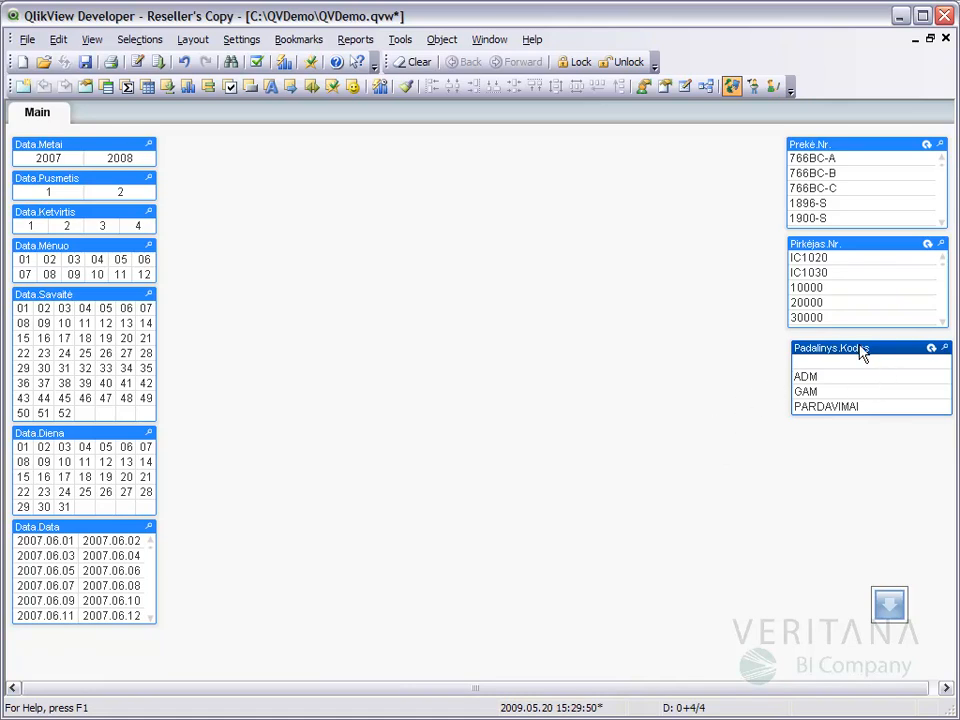
- Duplicate the Padalinys.Kodas list box directly below the original and change the copy's field to _gr.Vieta.0
{"action": "left_click_drag", "start_coordinate": [862, 355], "coordinate": [858, 438]}
{"action": "right_click", "coordinate": [857, 438]}
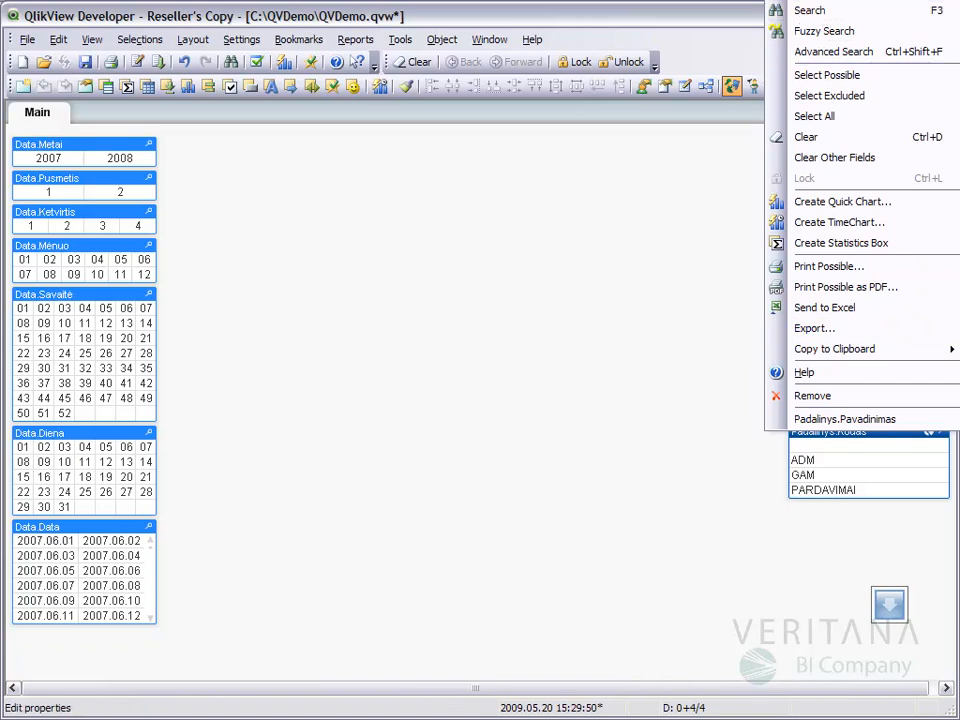
{"action": "left_click", "coordinate": [820, 1]}
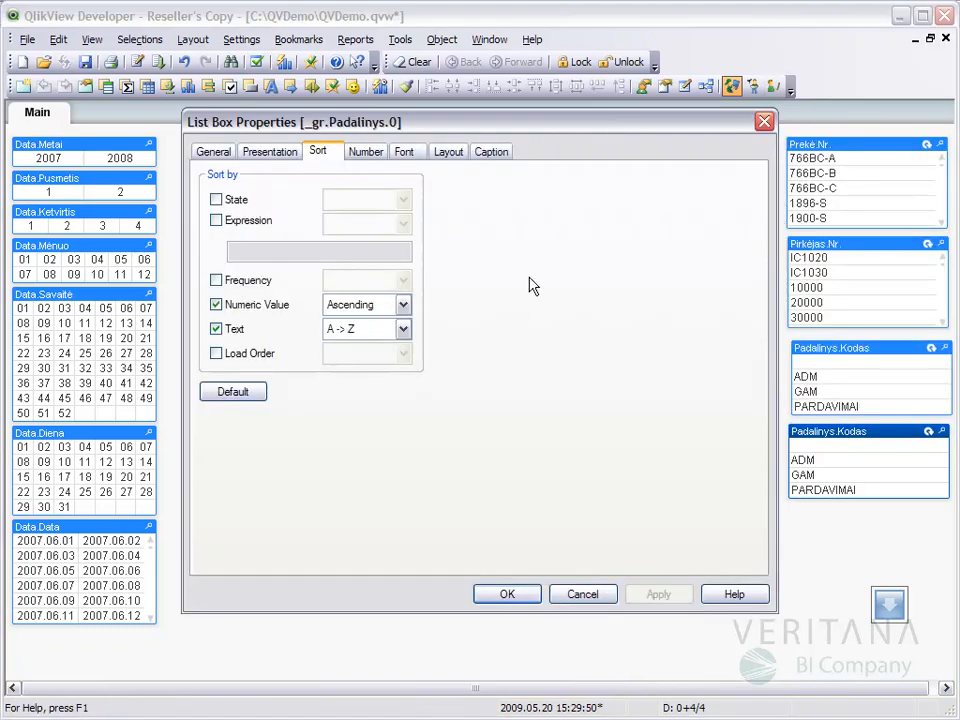
{"action": "left_click", "coordinate": [215, 152]}
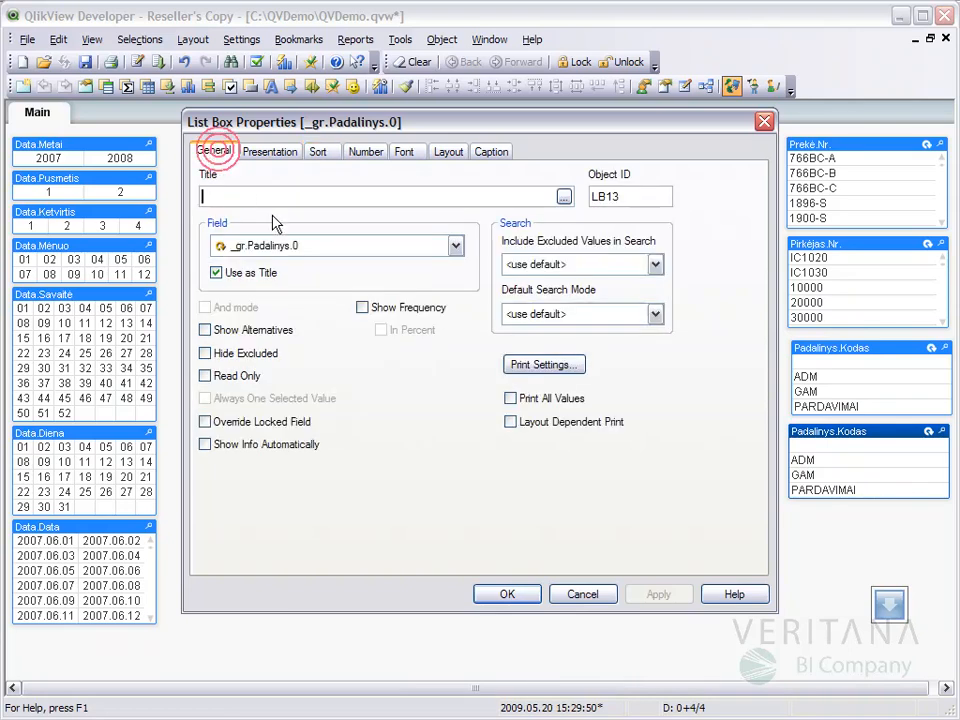
{"action": "left_click", "coordinate": [302, 246]}
{"action": "scroll", "coordinate": [304, 296], "scroll_direction": "up", "scroll_amount": 1}
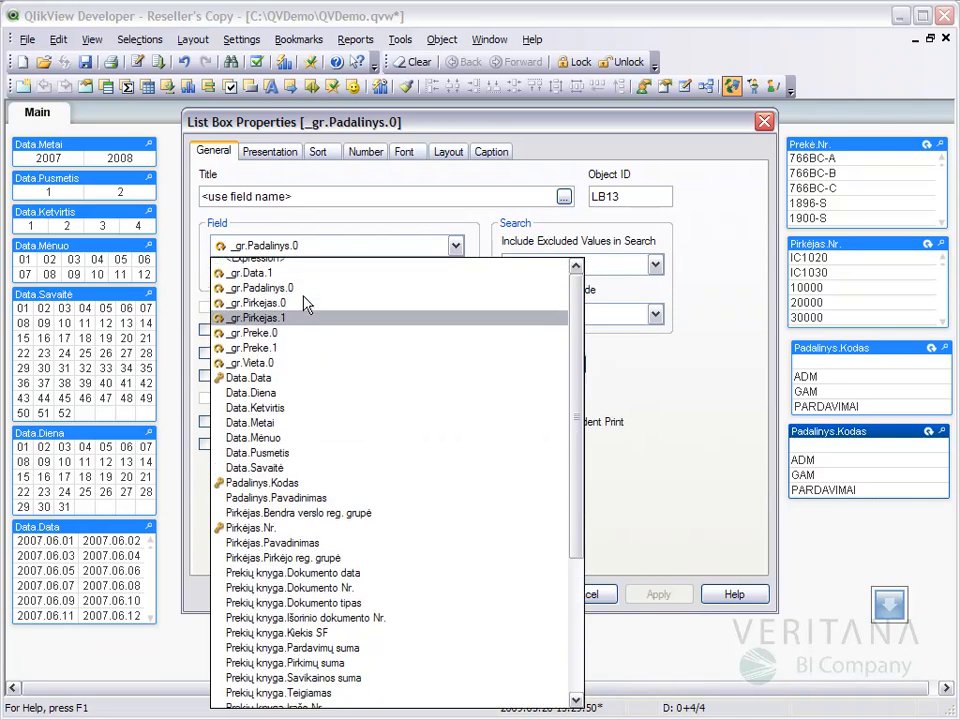
{"action": "left_click", "coordinate": [274, 371]}
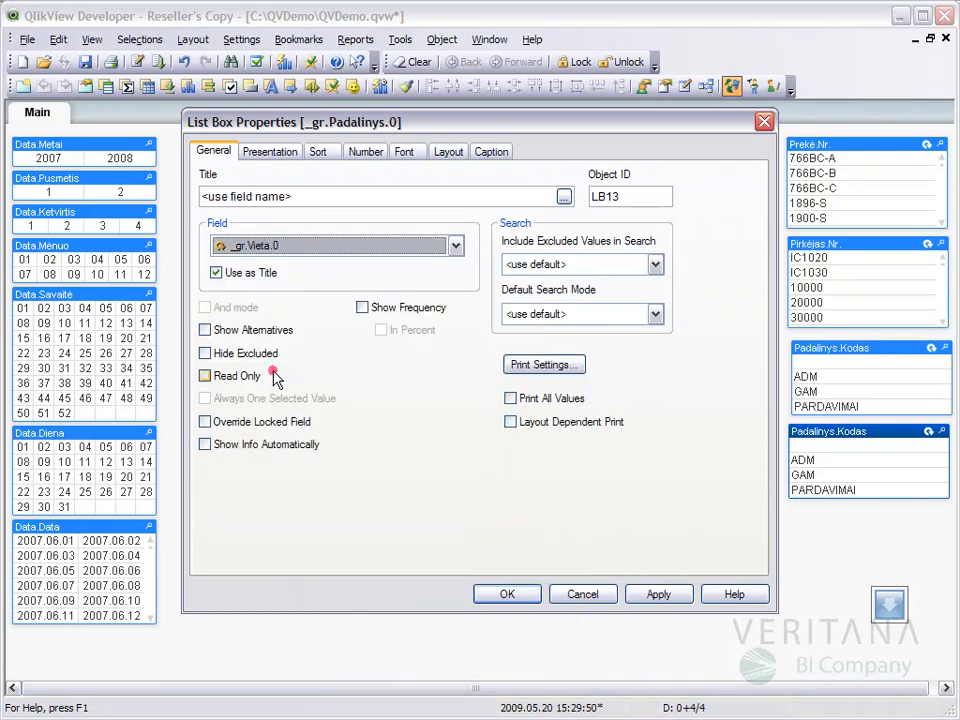
- Give the _gr.Vieta.0 list box cell borders and left-aligned numbers, and sort it by State ascending, Numeric Value ascending and Text A -> Z
{"action": "left_click", "coordinate": [280, 154]}
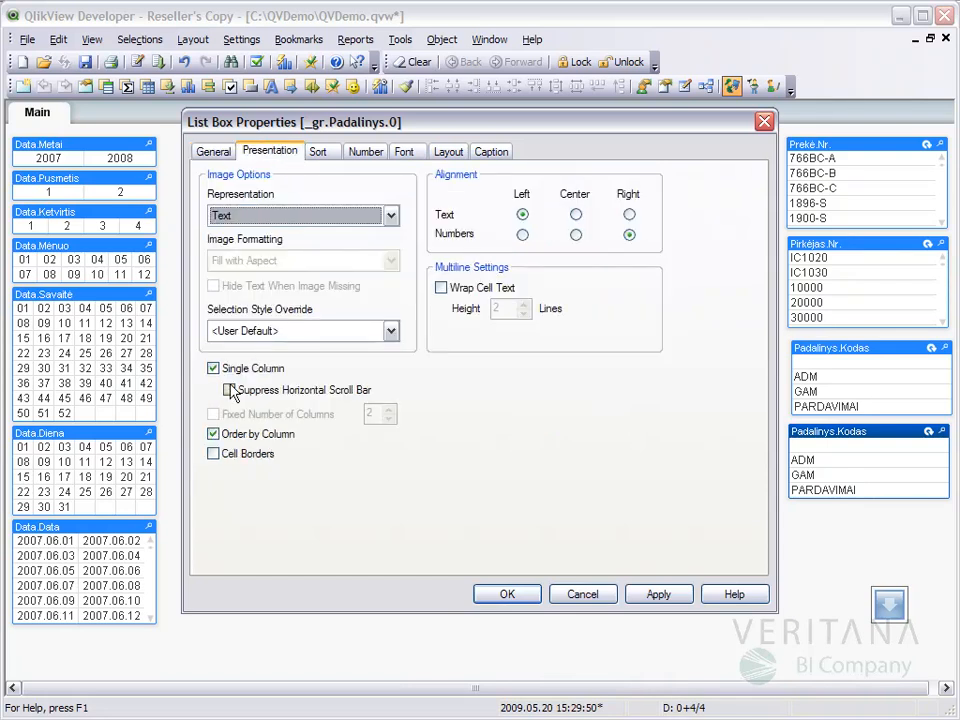
{"action": "left_click", "coordinate": [213, 454]}
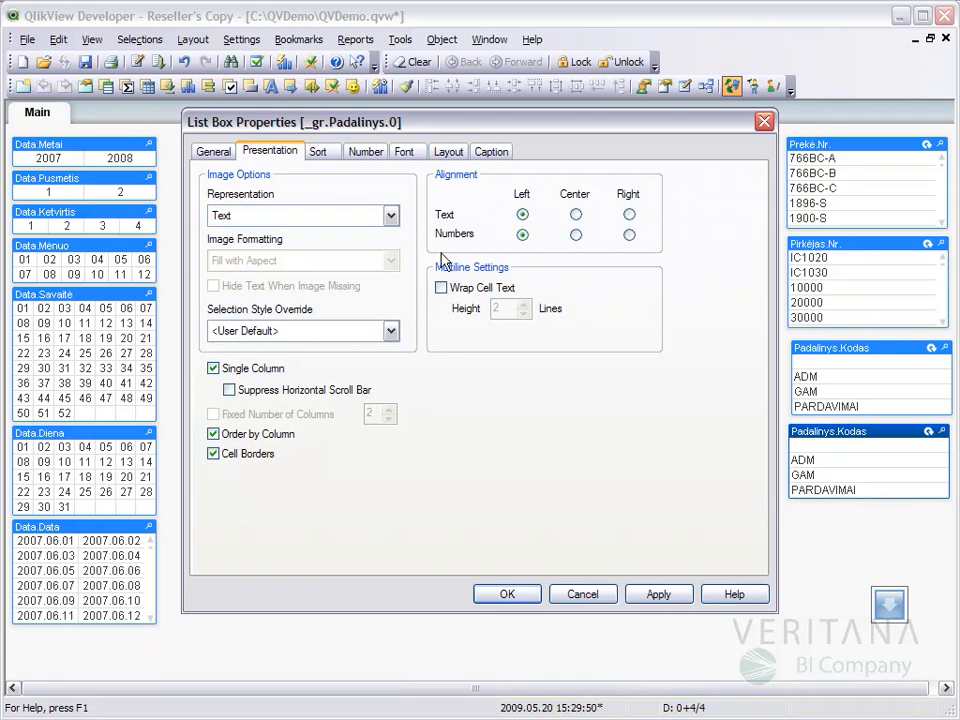
{"action": "left_click", "coordinate": [318, 152]}
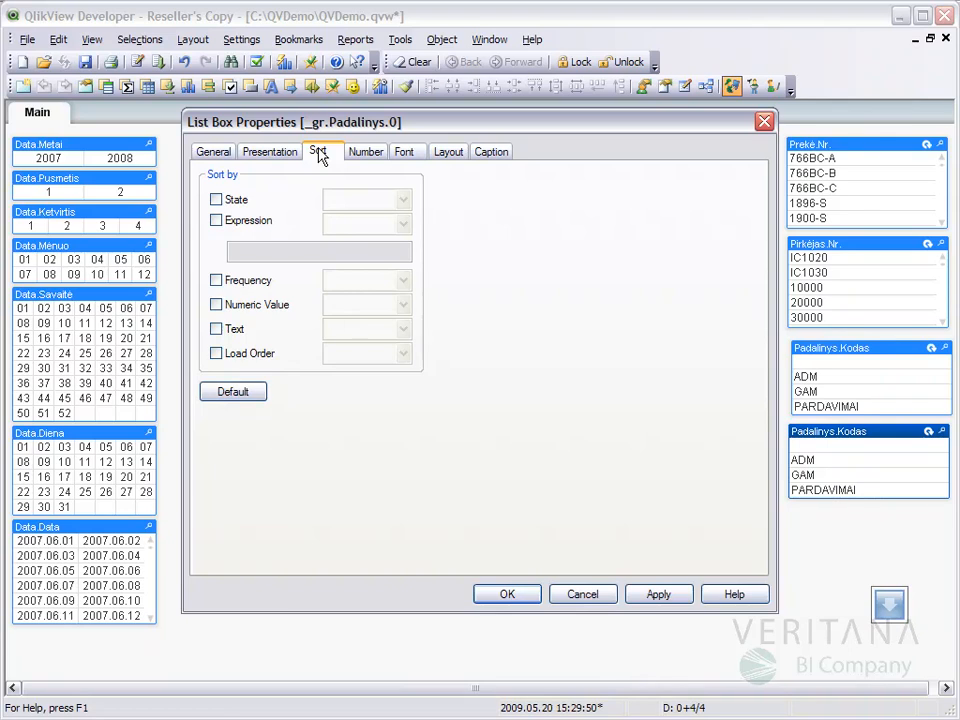
{"action": "left_click", "coordinate": [216, 200]}
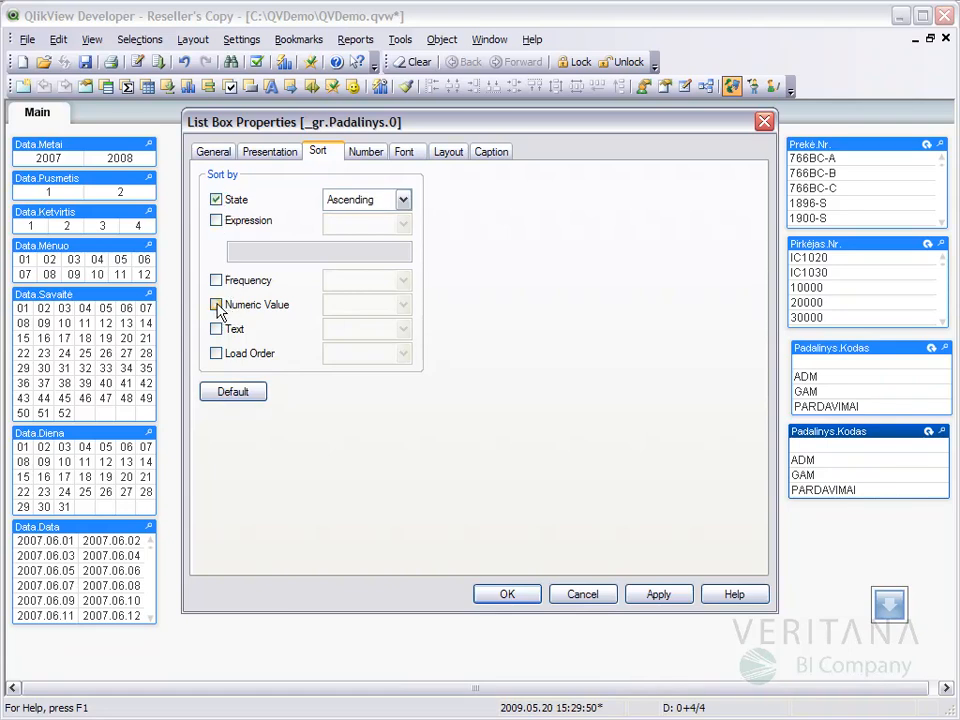
{"action": "left_click", "coordinate": [216, 305]}
{"action": "left_click", "coordinate": [216, 329]}
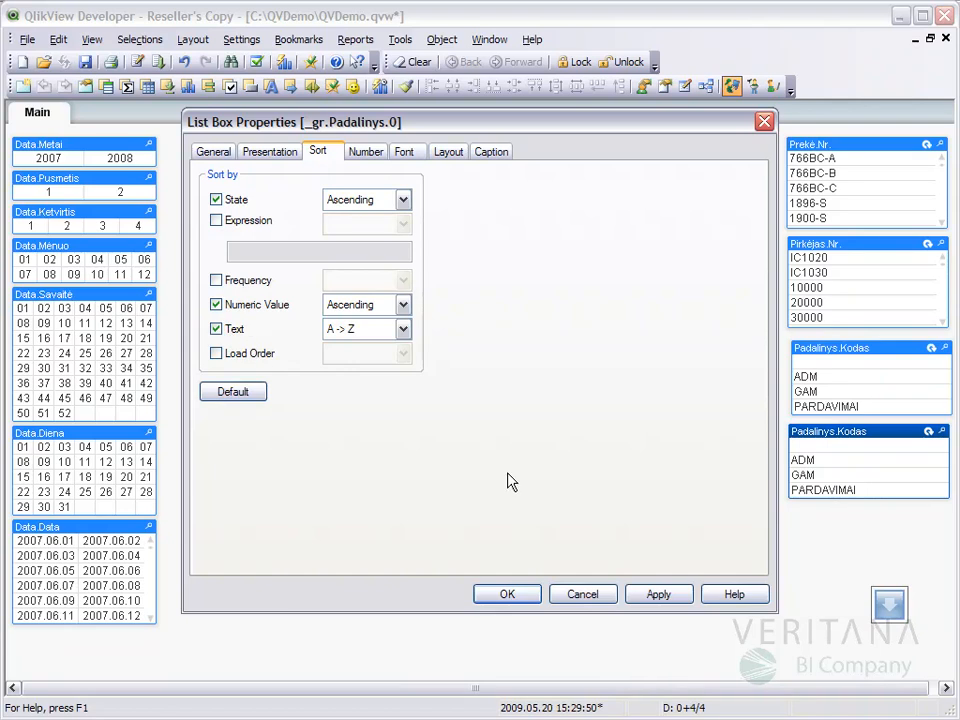
{"action": "left_click", "coordinate": [507, 594]}
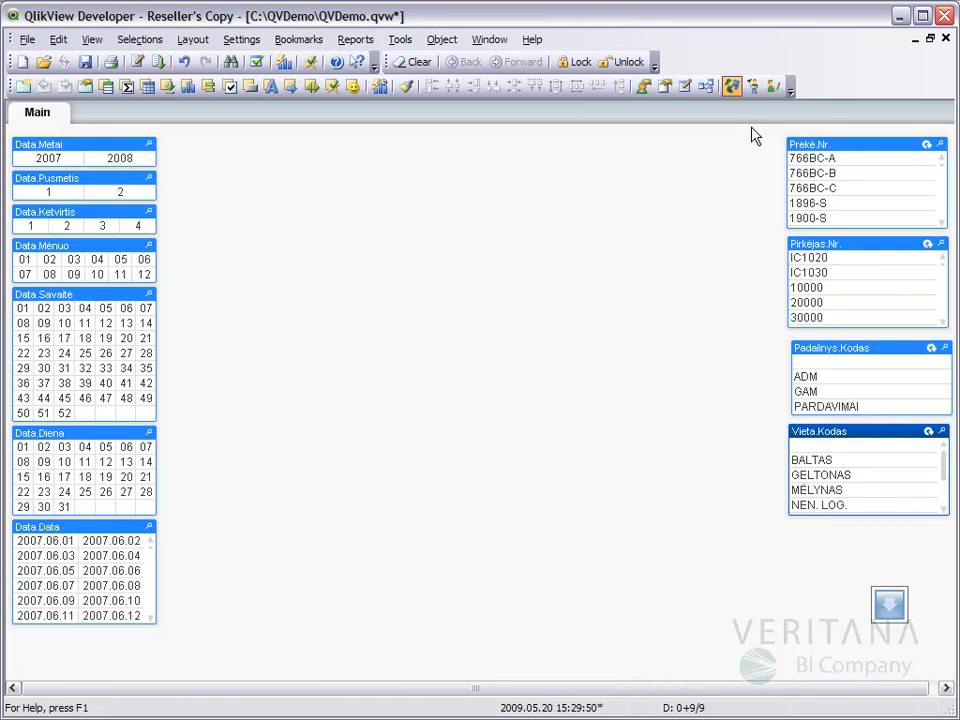
- Left-align the Prekė.Nr., Pirkėjas.Nr., Padalinys.Kodas and Vieta.Kodas list boxes, adjust them upward into an evenly spaced stack, and save the document
{"action": "left_click_drag", "start_coordinate": [748, 128], "coordinate": [948, 562]}
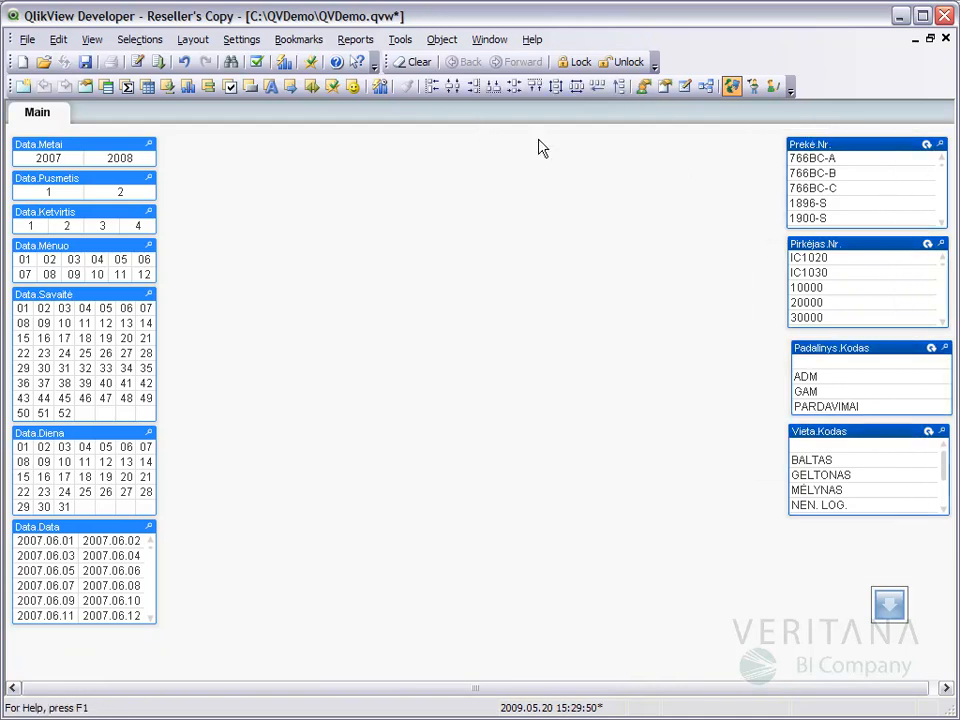
{"action": "left_click", "coordinate": [432, 86]}
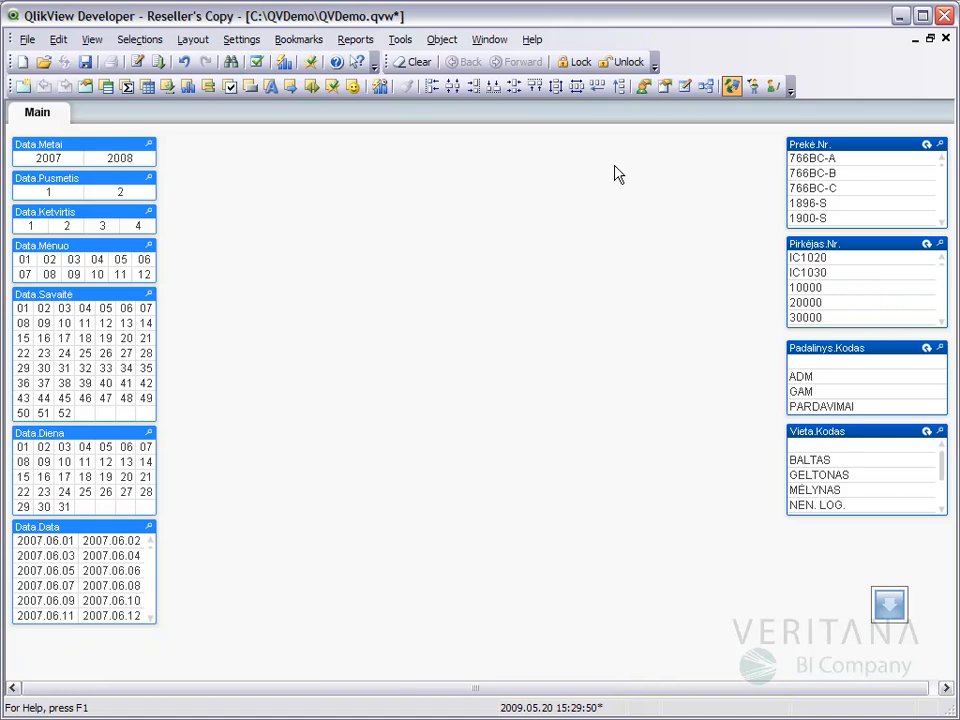
{"action": "left_click", "coordinate": [620, 88]}
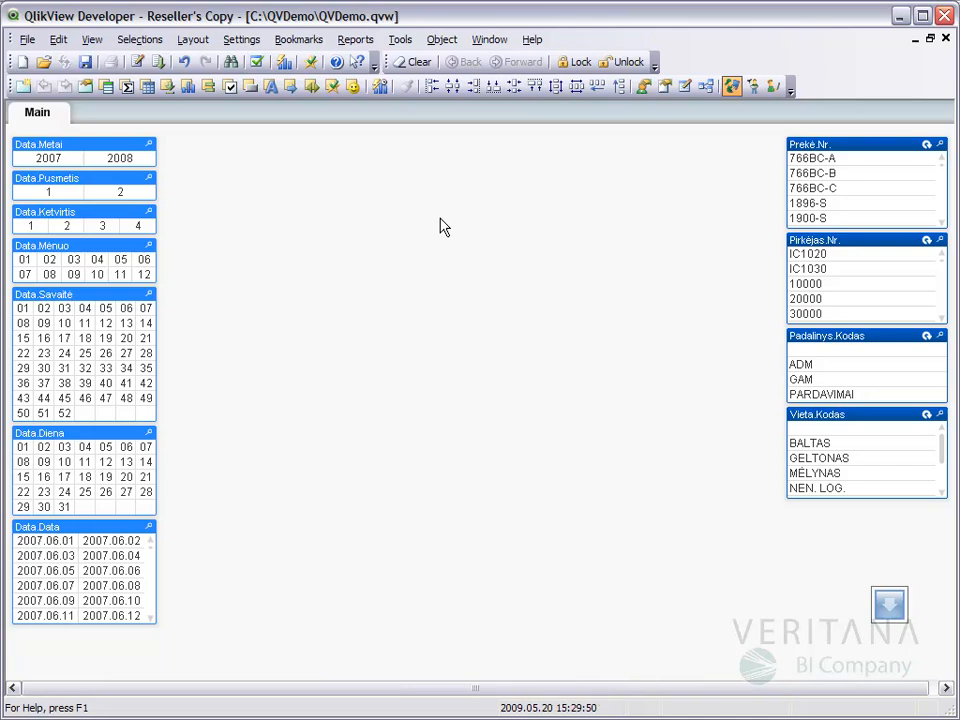
{"action": "left_click", "coordinate": [476, 162]}
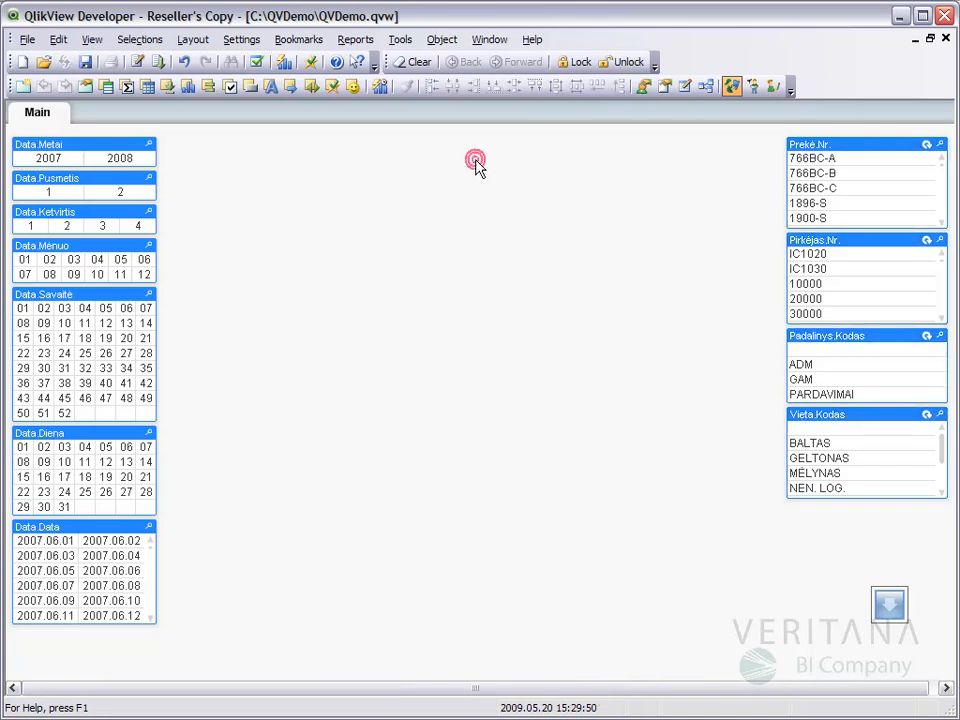